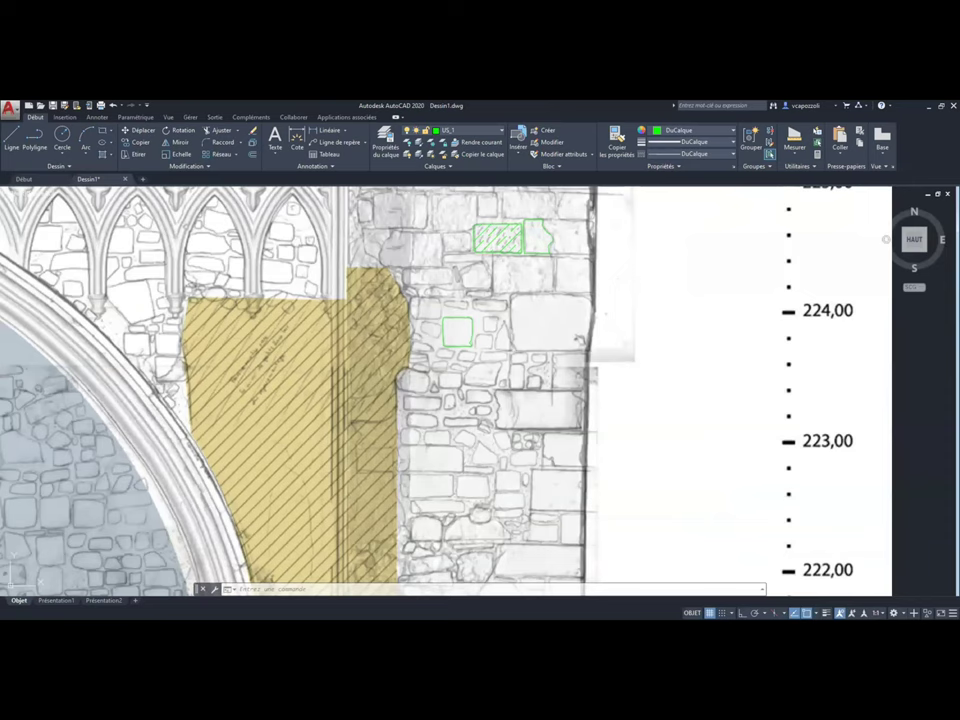
Watch the course intro until the masonry elevation drawing Dessin1.dwg appears
{"action": "scroll", "coordinate": [473, 470], "scroll_direction": "up", "scroll_amount": 2}
{"action": "scroll", "coordinate": [333, 207], "scroll_direction": "down", "scroll_amount": 1}
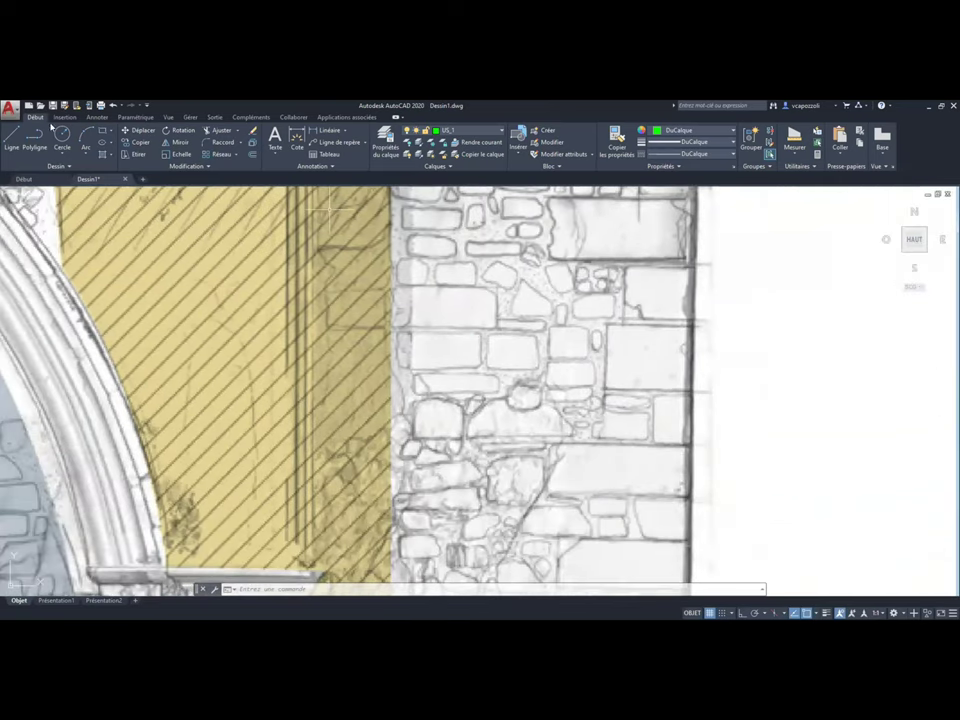
Start a PL polyline to trace a closed outline around one wall stone on layer US_1
{"action": "type", "text": "pl"}
{"action": "key", "text": "Return"}
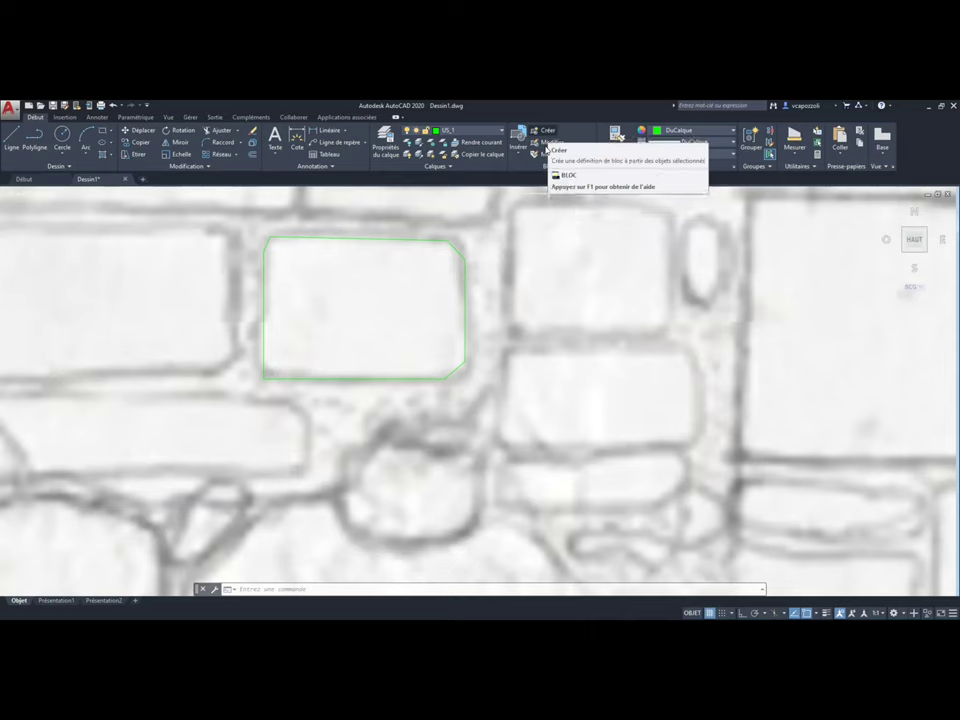
Make the stone outline a block named bloc_pierre, picking its base point on screen
{"action": "left_click", "coordinate": [431, 238]}
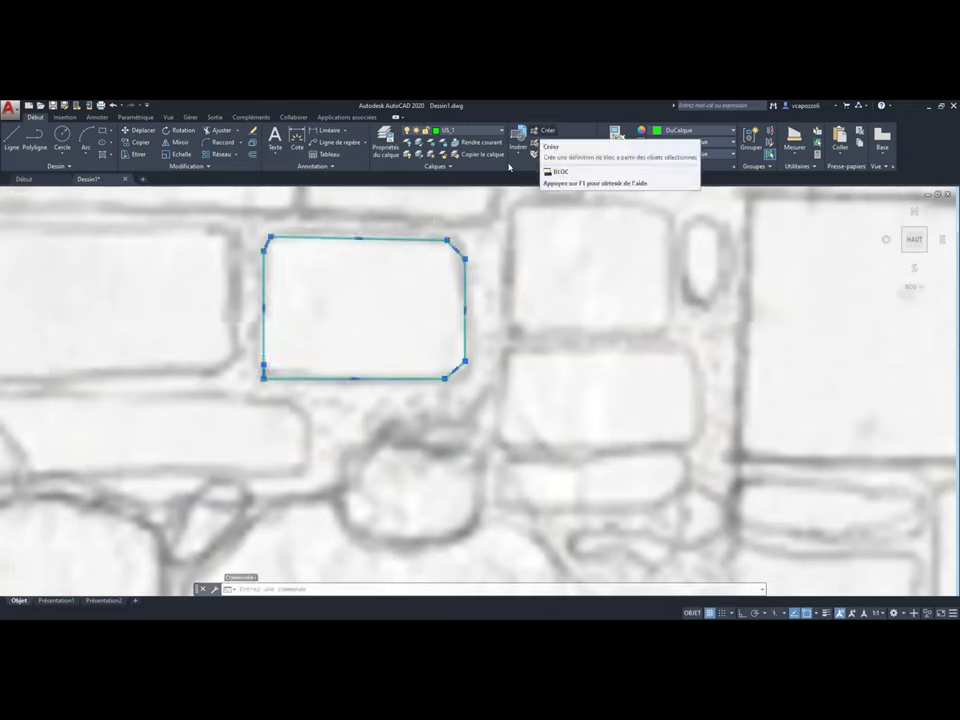
{"action": "left_click", "coordinate": [540, 130]}
{"action": "left_click_drag", "start_coordinate": [262, 230], "coordinate": [657, 260]}
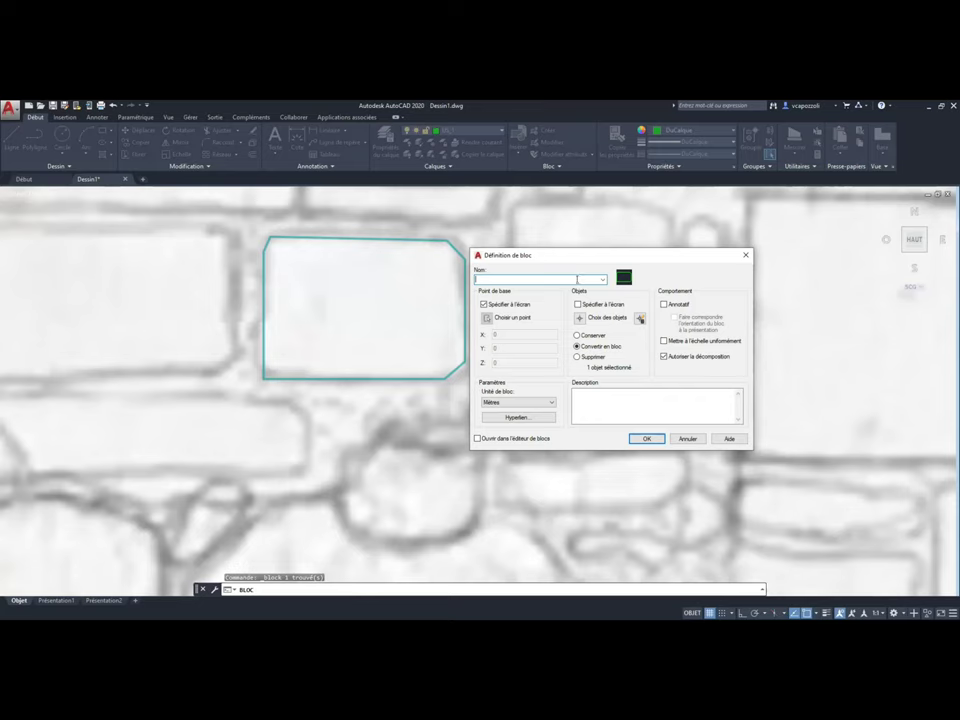
{"action": "type", "text": "bloc_"}
{"action": "type", "text": "pierre"}
{"action": "left_click", "coordinate": [483, 304]}
{"action": "left_click", "coordinate": [646, 439]}
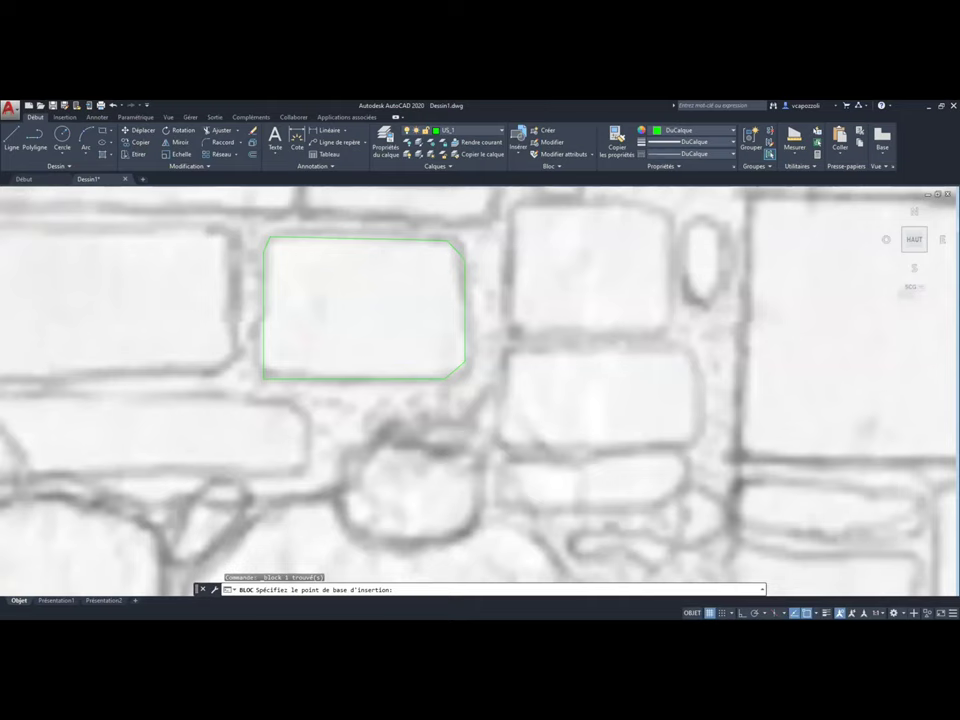
{"action": "left_click", "coordinate": [263, 378]}
Insert several bloc_pierre copies side by side over the stones right of the first outline
{"action": "scroll", "coordinate": [355, 440], "scroll_direction": "down", "scroll_amount": 4}
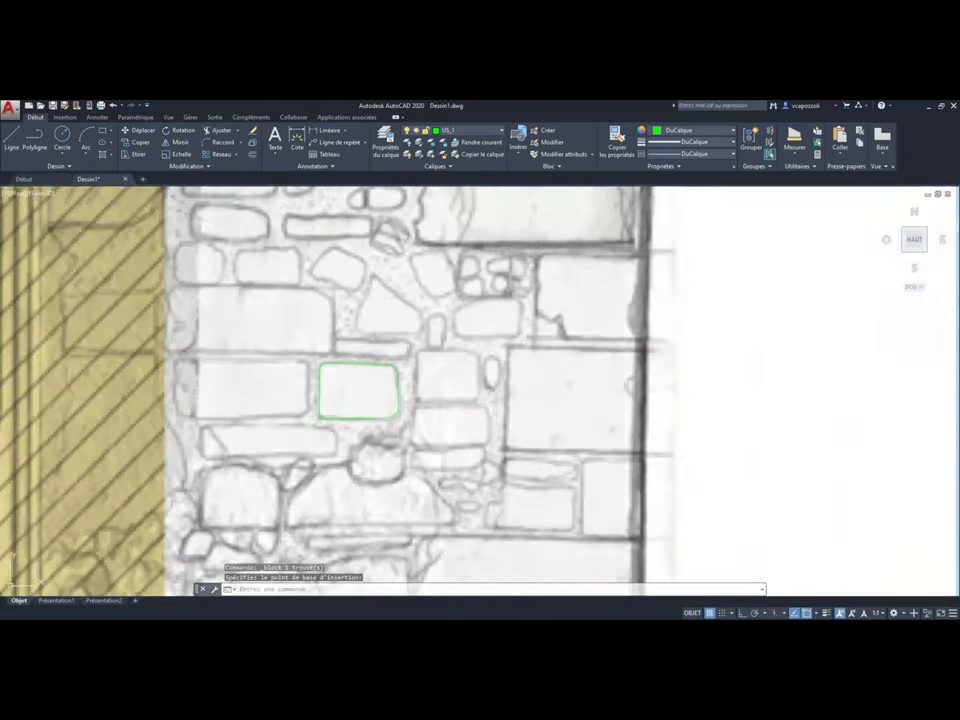
{"action": "left_click", "coordinate": [519, 145]}
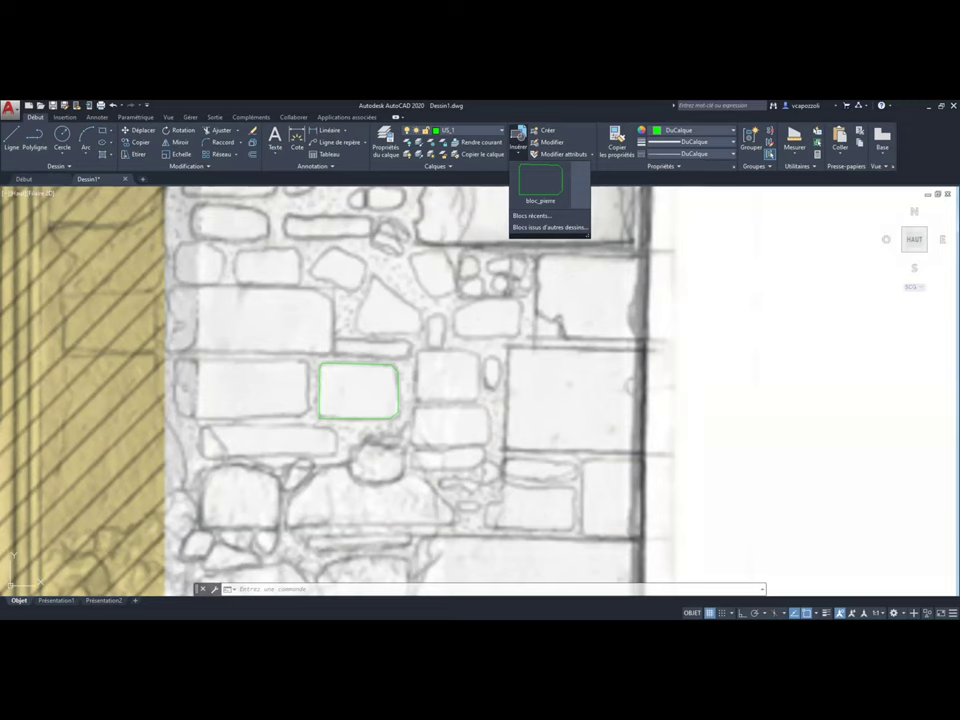
{"action": "left_click", "coordinate": [540, 180]}
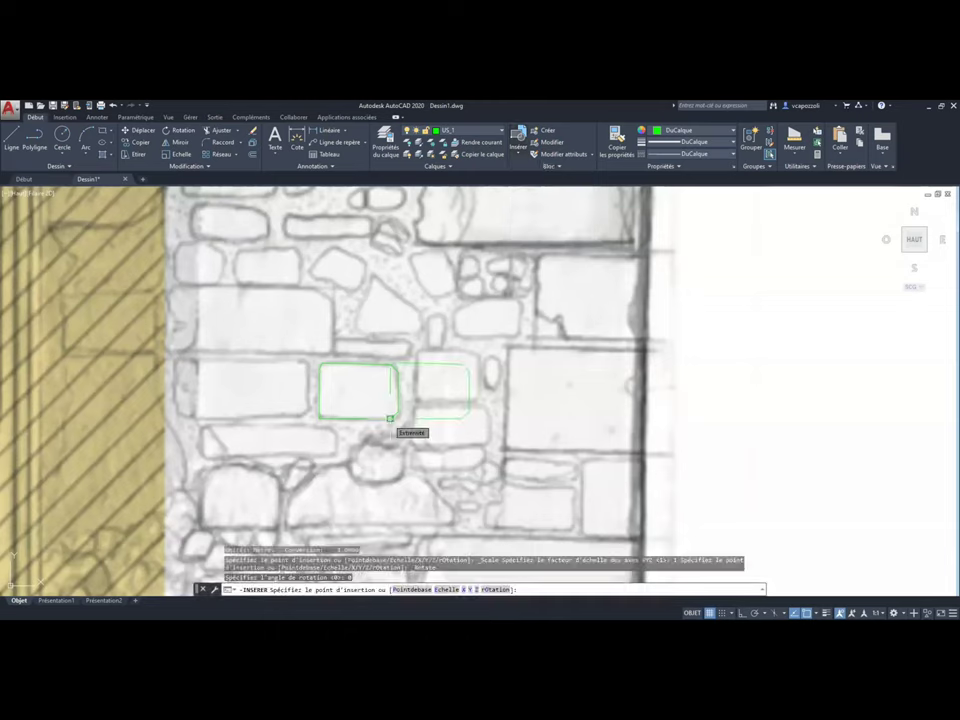
{"action": "left_click", "coordinate": [398, 418]}
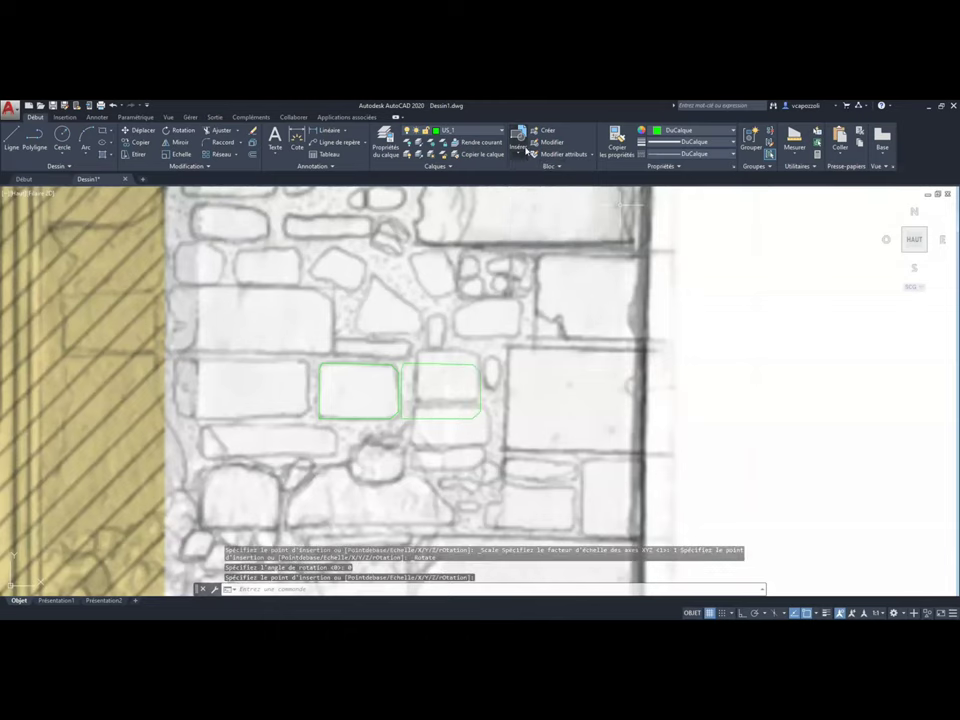
{"action": "left_click", "coordinate": [518, 140]}
{"action": "left_click", "coordinate": [530, 185]}
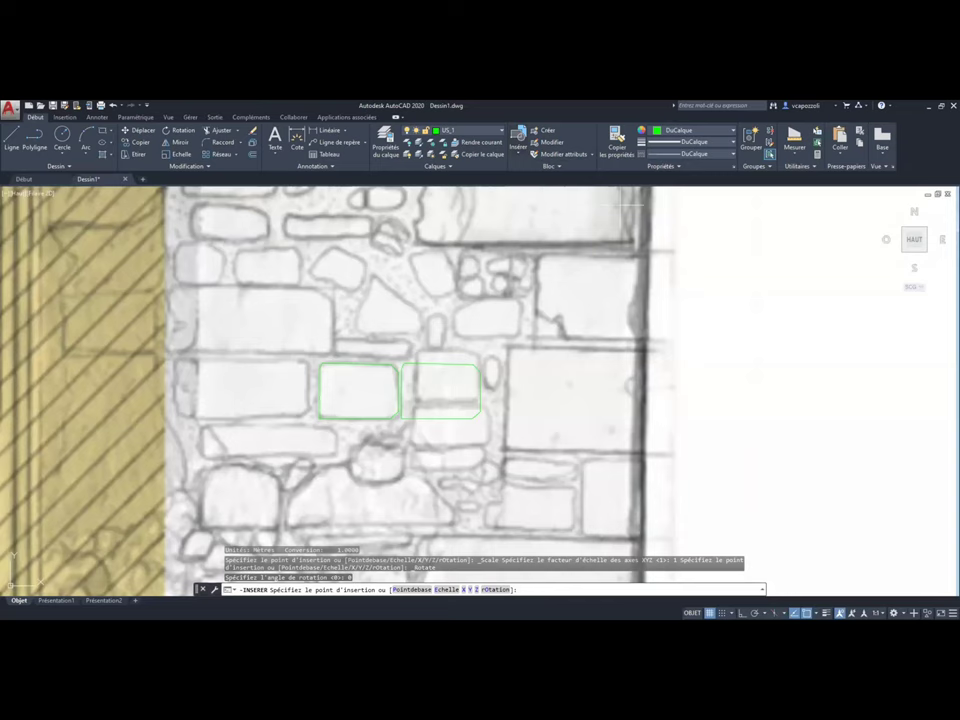
{"action": "left_click", "coordinate": [487, 418]}
{"action": "left_click", "coordinate": [518, 140]}
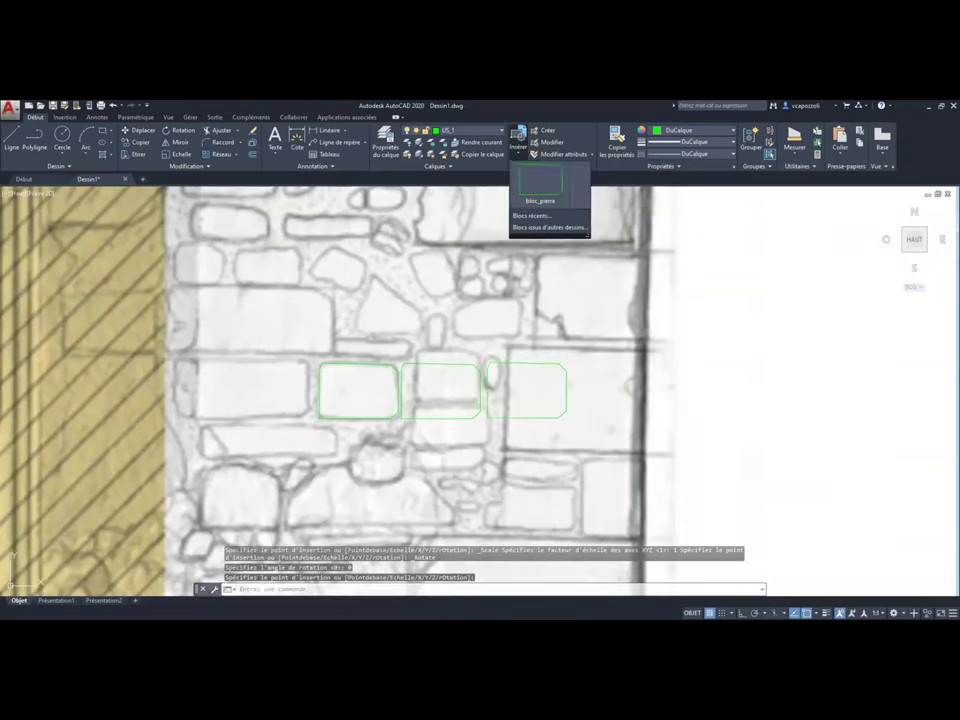
{"action": "left_click", "coordinate": [540, 182]}
{"action": "left_click", "coordinate": [518, 140]}
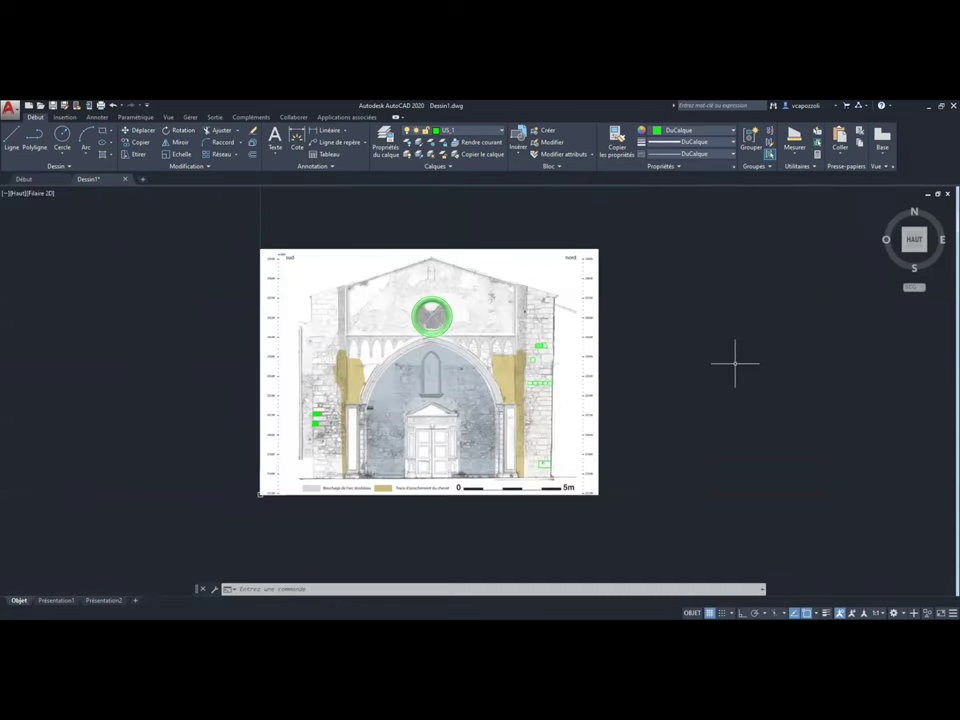
Check the application menu's Exporter formats, then return to the menu for Imprimer options
{"action": "scroll", "coordinate": [680, 361], "scroll_direction": "up", "scroll_amount": 2}
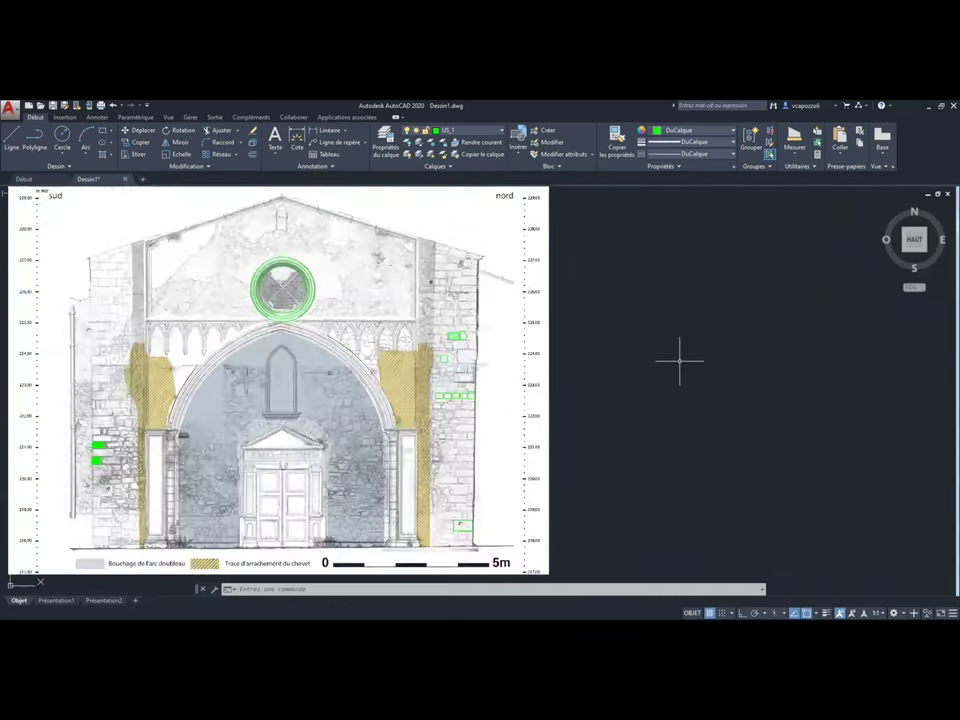
{"action": "scroll", "coordinate": [680, 361], "scroll_direction": "down", "scroll_amount": 2}
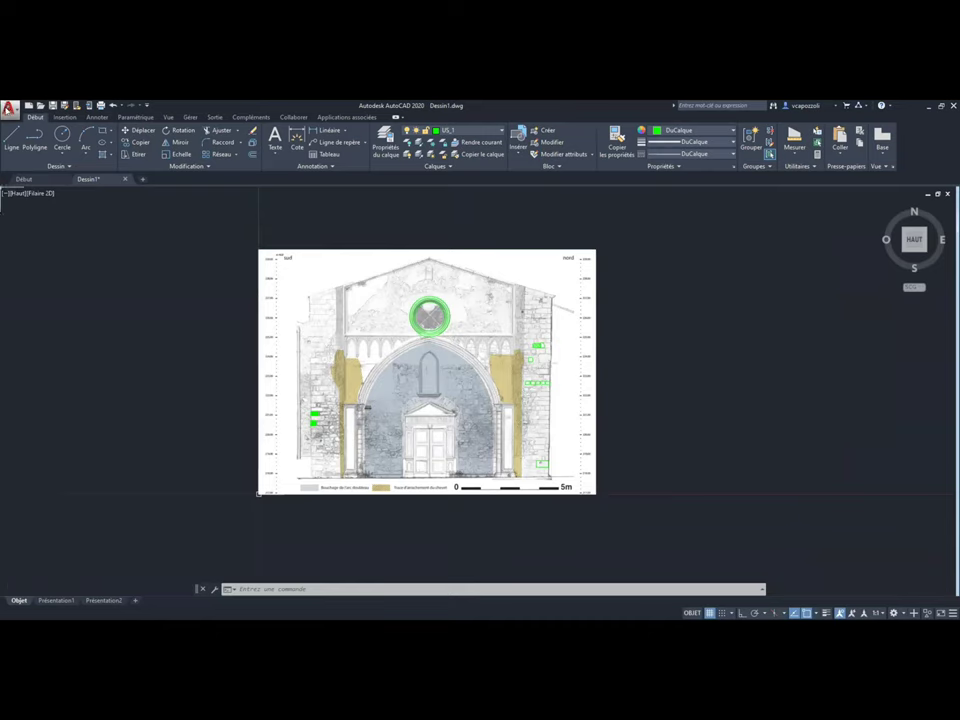
{"action": "left_click", "coordinate": [10, 107]}
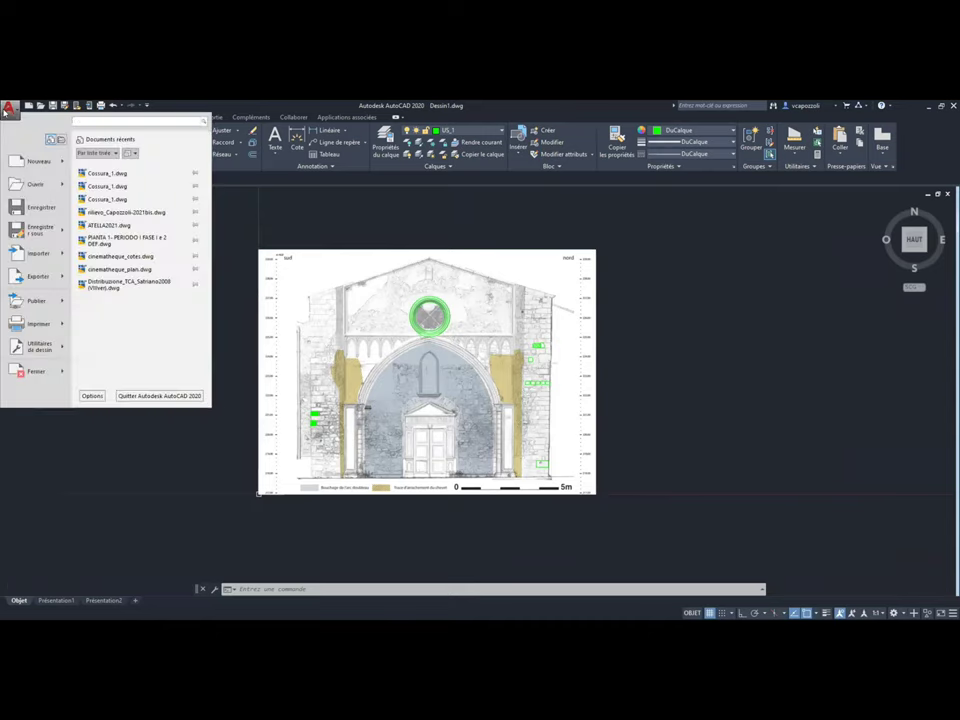
{"action": "left_click", "coordinate": [30, 276]}
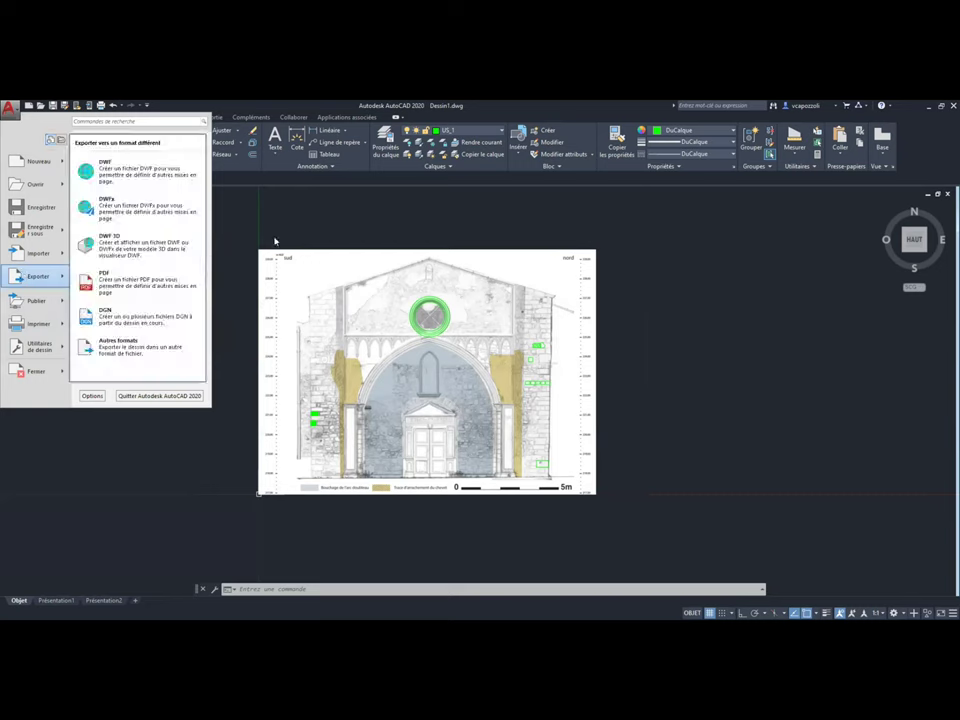
{"action": "key", "text": "Escape"}
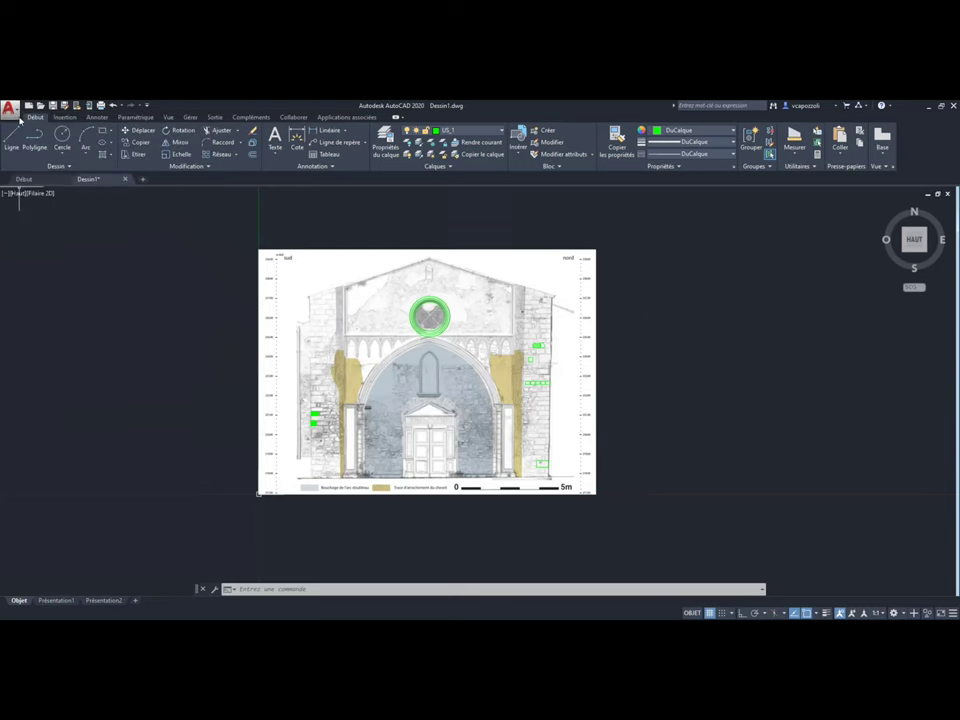
{"action": "left_click", "coordinate": [12, 108]}
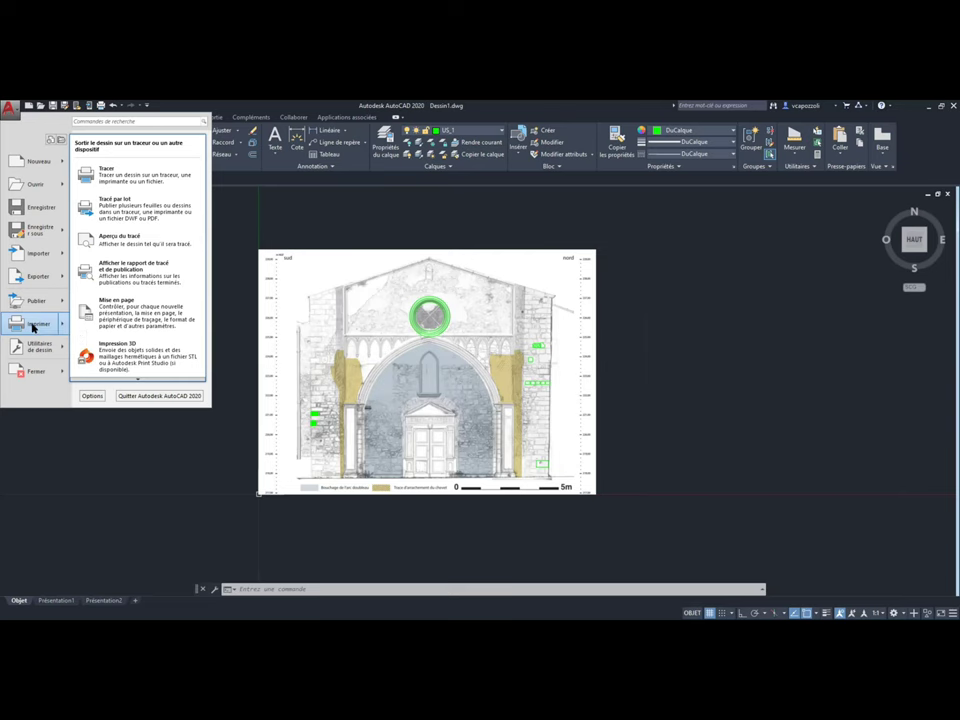
Choose the AutoCAD PDF (General Documentation).pc3 plotter in the Tracer dialog
{"action": "left_click", "coordinate": [35, 324]}
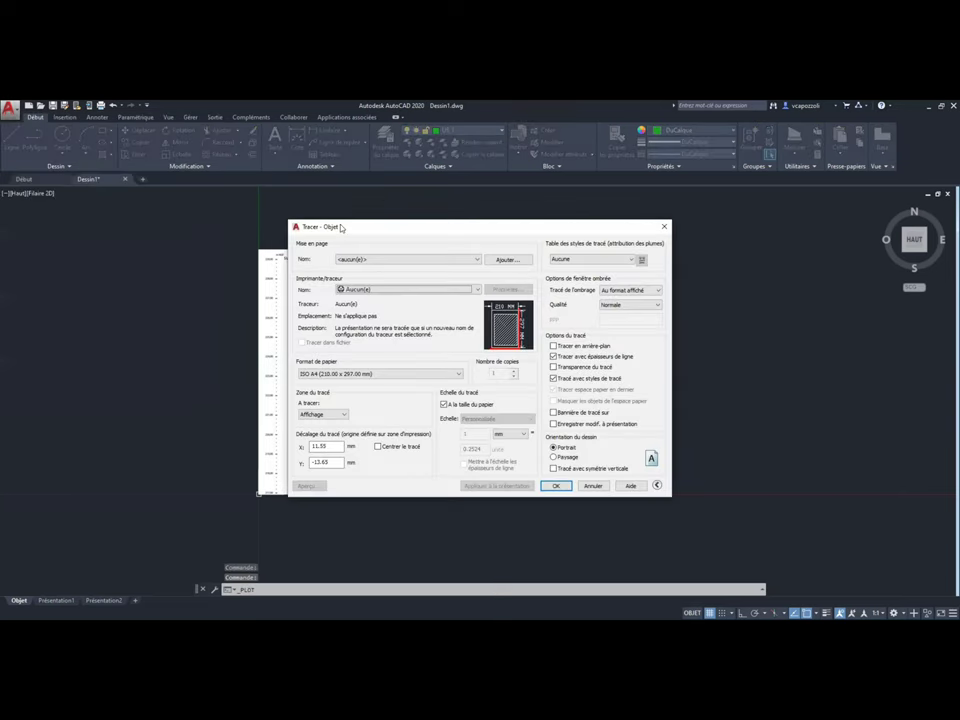
{"action": "left_click_drag", "start_coordinate": [341, 228], "coordinate": [416, 199]}
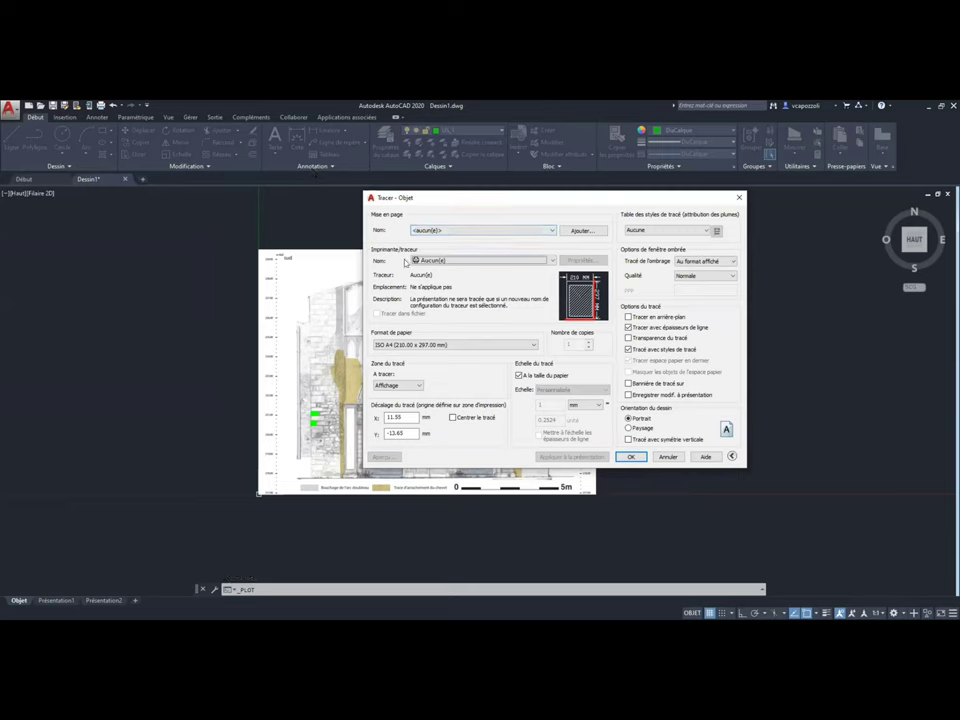
{"action": "left_click", "coordinate": [479, 261]}
{"action": "left_click", "coordinate": [474, 262]}
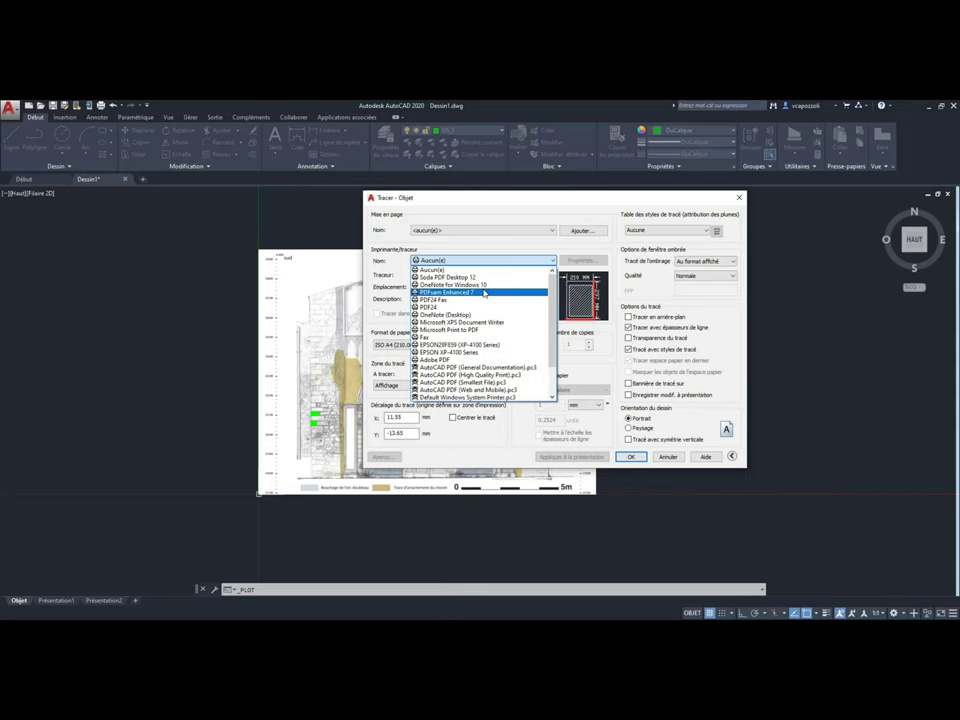
{"action": "scroll", "coordinate": [484, 292], "scroll_direction": "down", "scroll_amount": 1}
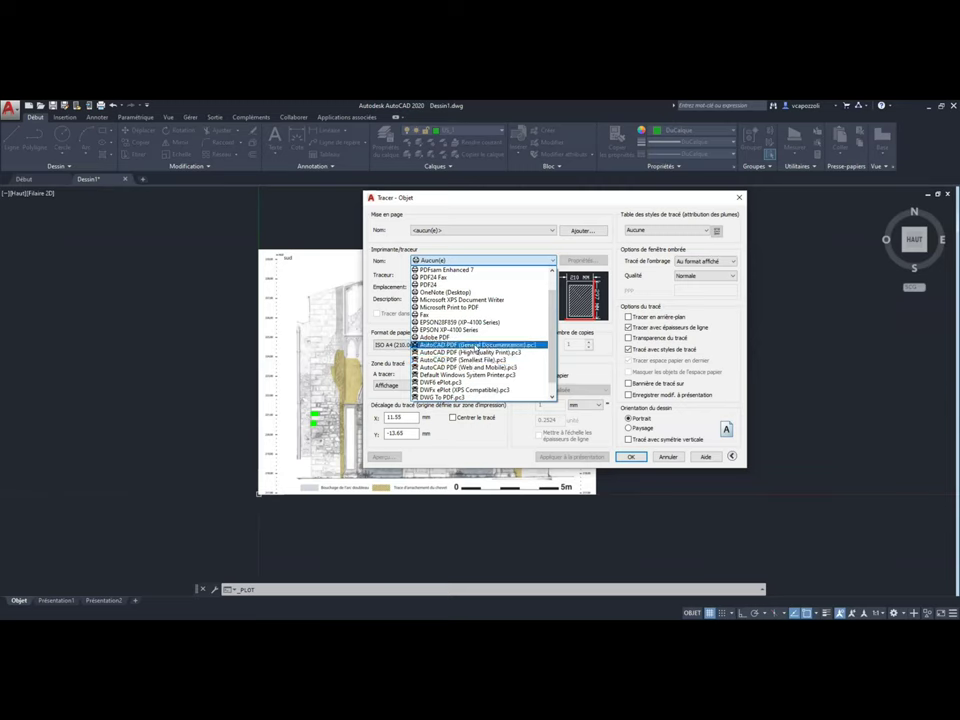
{"action": "left_click", "coordinate": [476, 345]}
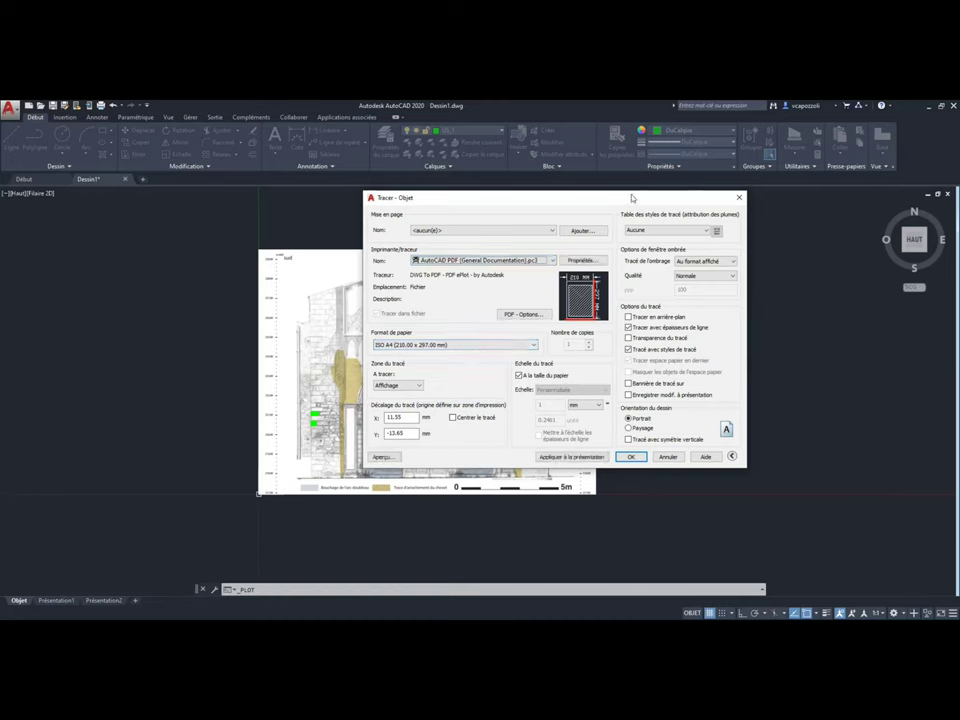
{"action": "left_click_drag", "start_coordinate": [632, 198], "coordinate": [712, 169]}
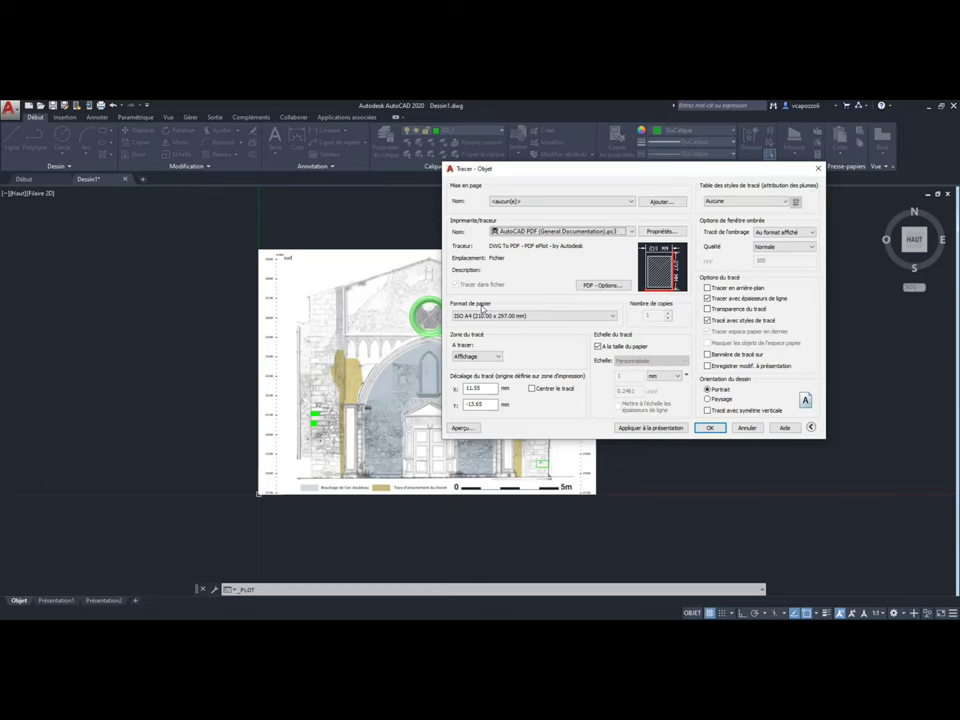
Set ISO A3 420 x 297 mm paper in landscape orientation, centred on the sheet
{"action": "left_click", "coordinate": [494, 316]}
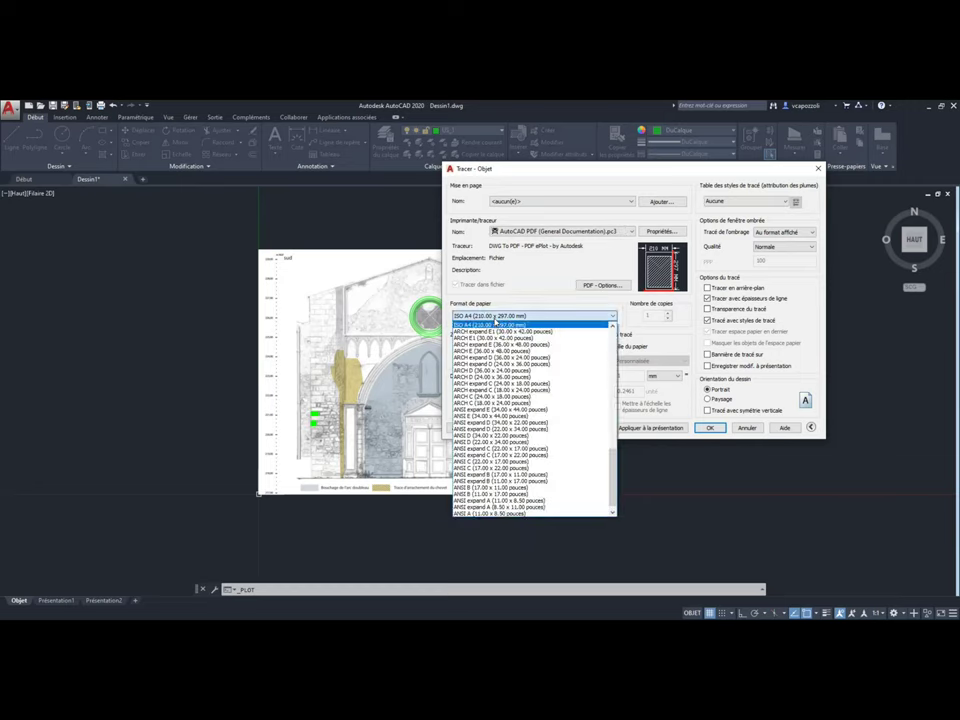
{"action": "left_click", "coordinate": [454, 317]}
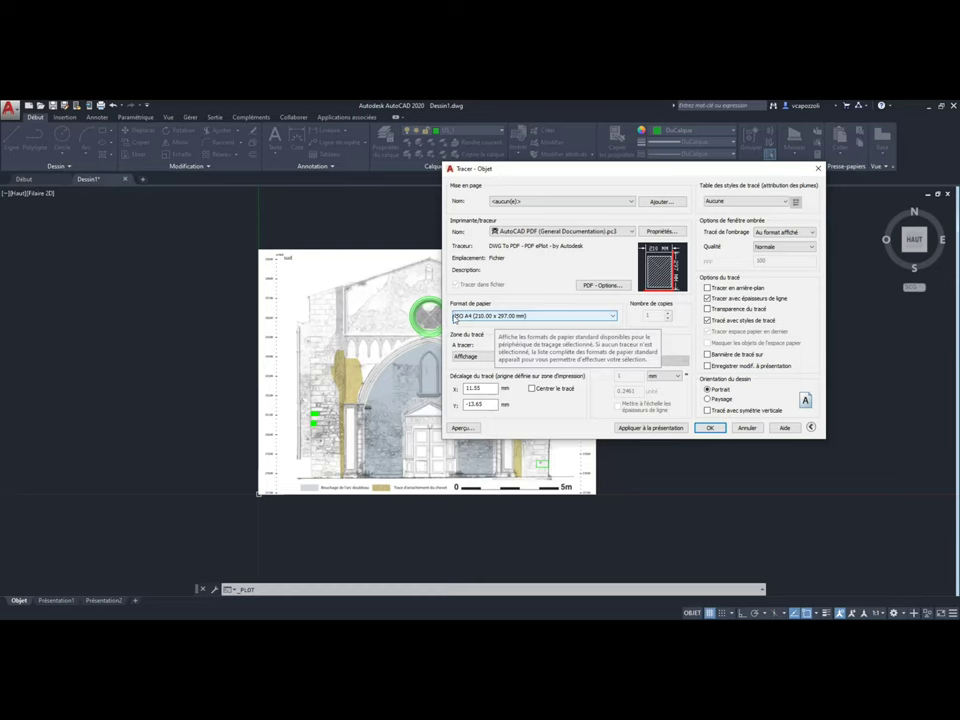
{"action": "left_click", "coordinate": [463, 316]}
{"action": "left_click", "coordinate": [463, 316]}
{"action": "left_click", "coordinate": [463, 316]}
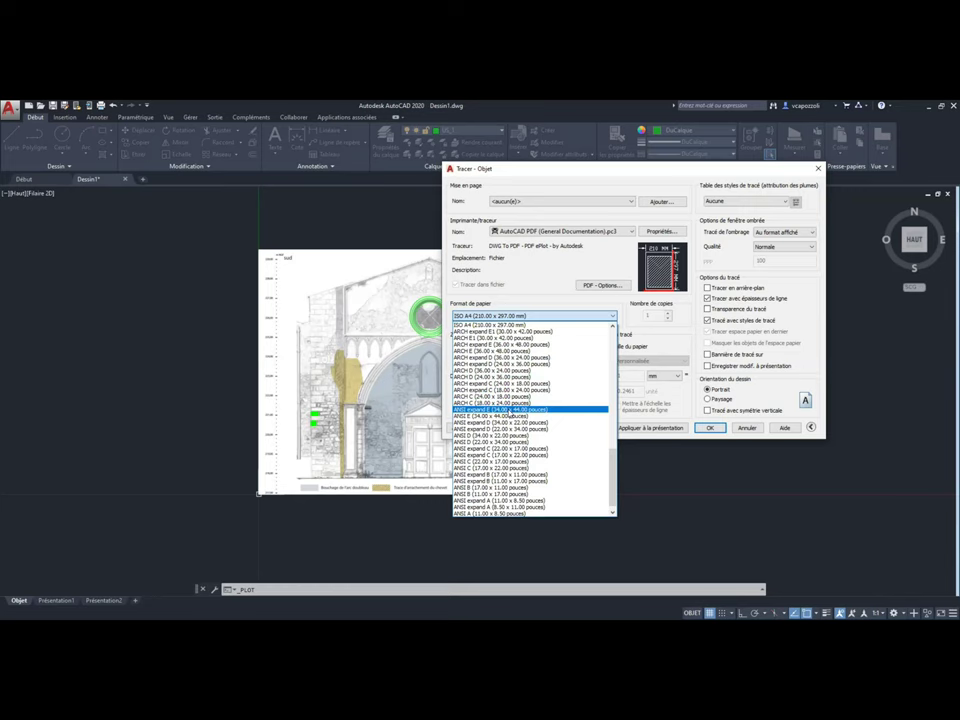
{"action": "scroll", "coordinate": [512, 410], "scroll_direction": "up", "scroll_amount": 2}
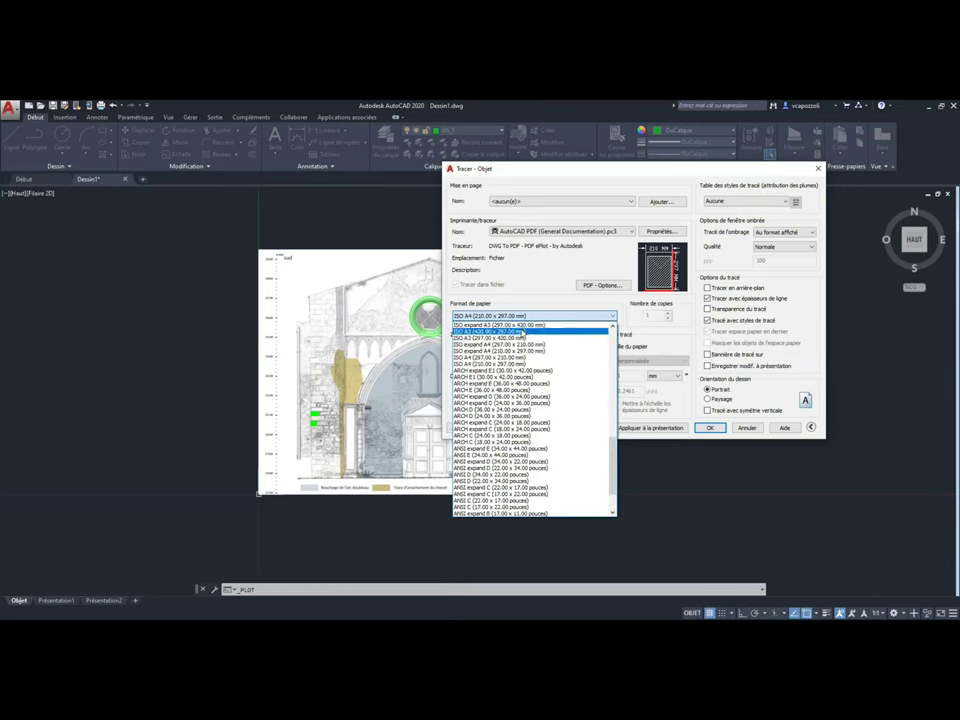
{"action": "left_click", "coordinate": [521, 330]}
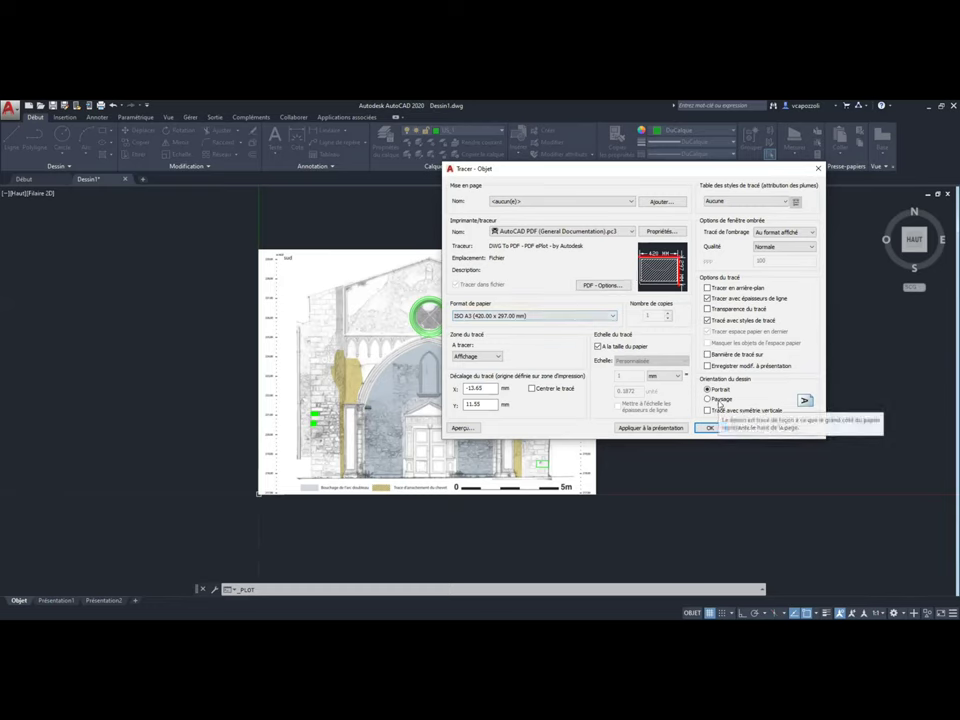
{"action": "left_click", "coordinate": [721, 400]}
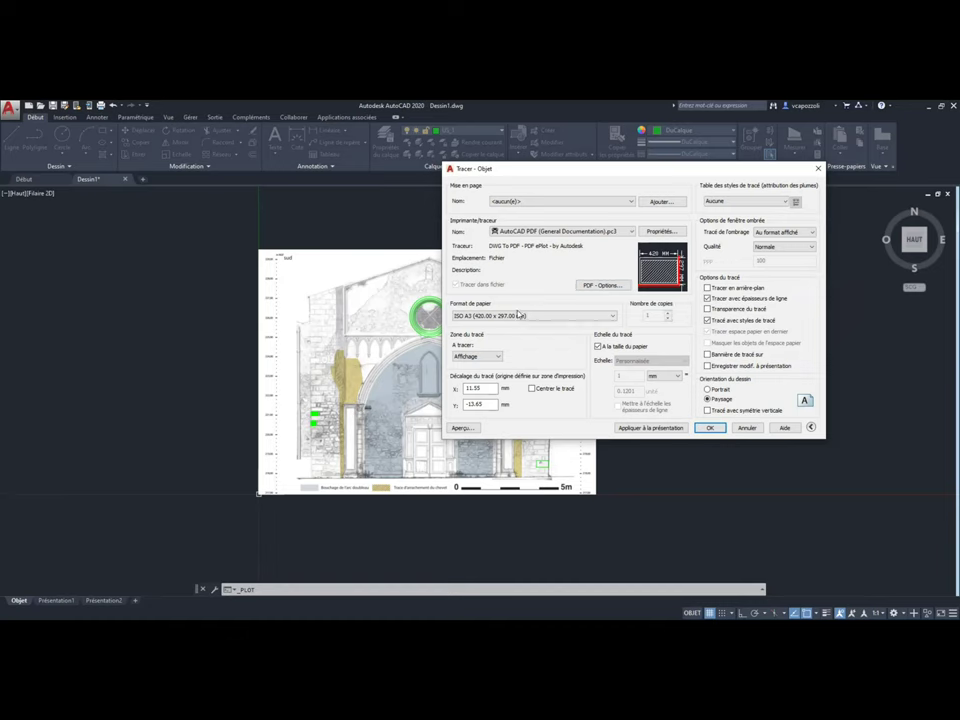
{"action": "left_click", "coordinate": [518, 315]}
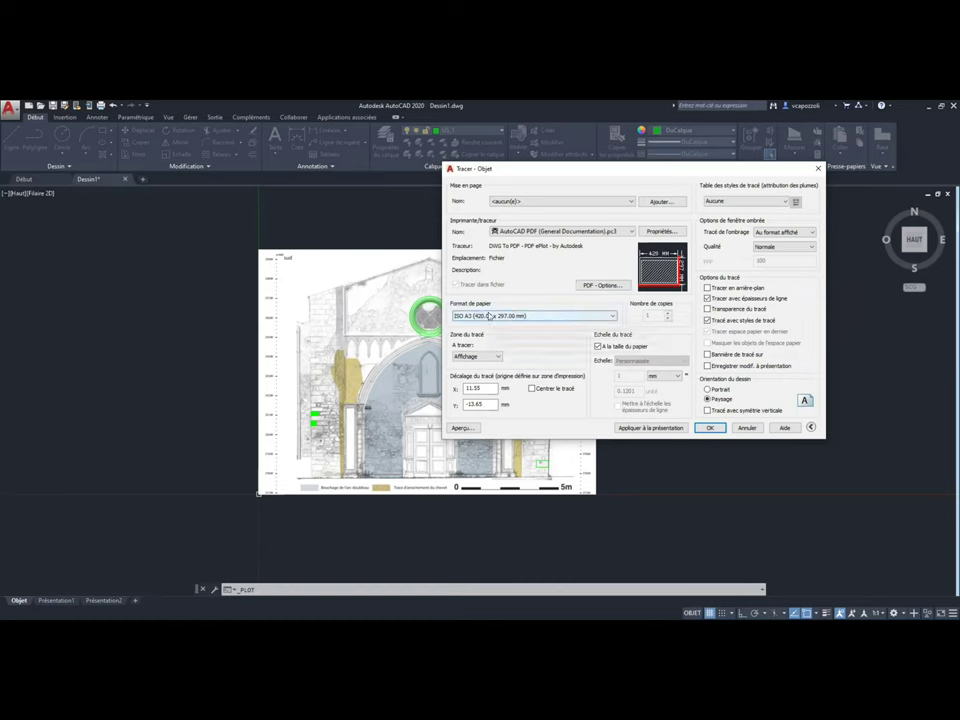
{"action": "left_click", "coordinate": [533, 390]}
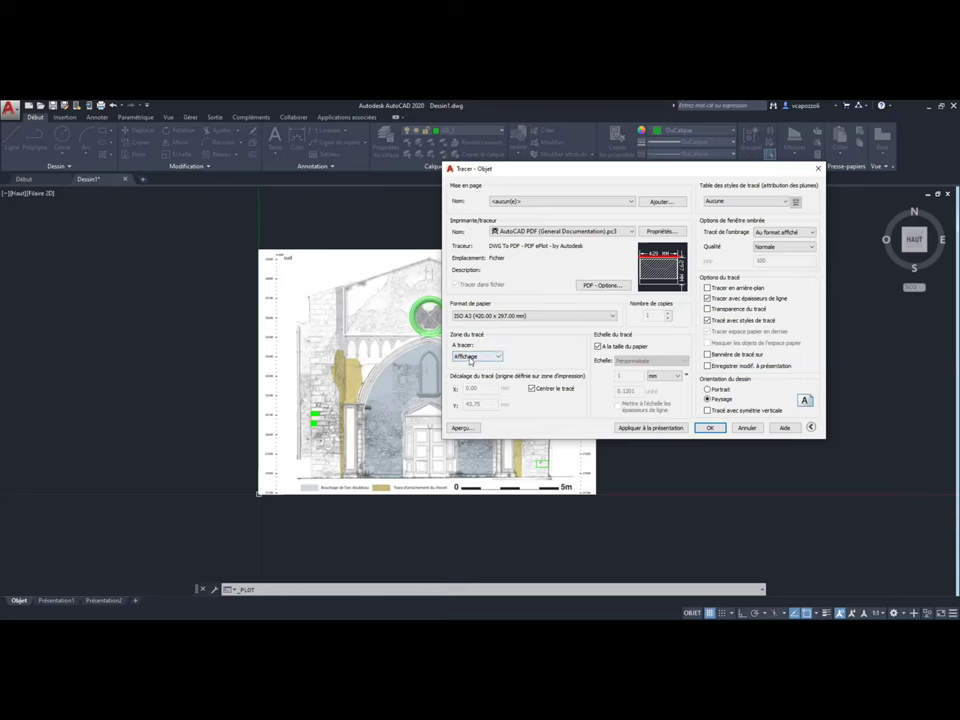
Set the plot area to a Fenêtre window framing the whole façade, ending at its lower-right corner
{"action": "left_click", "coordinate": [472, 357]}
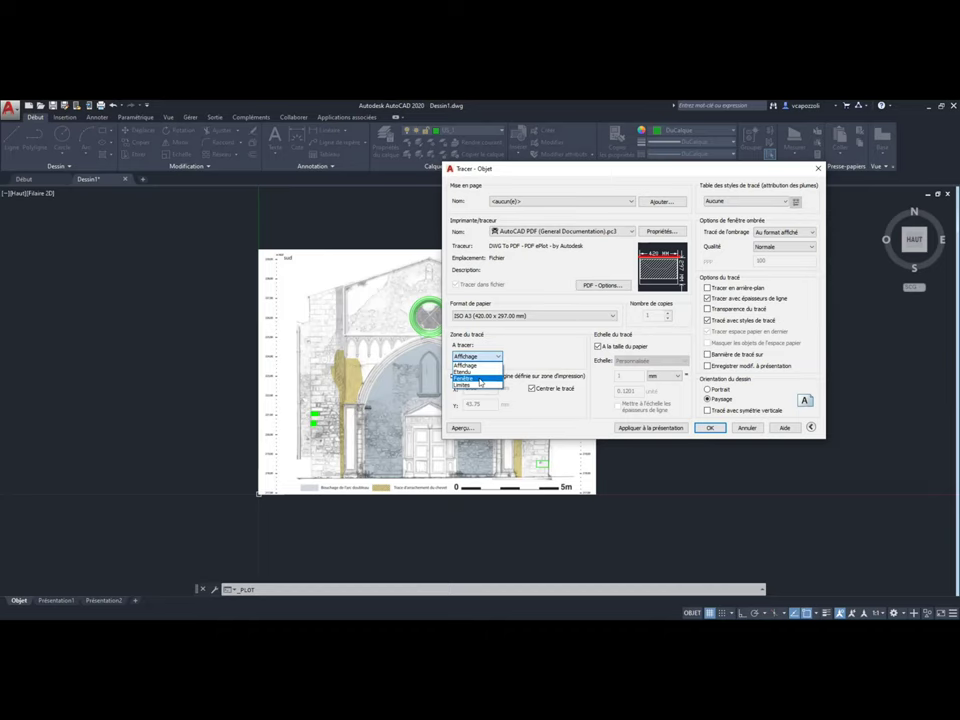
{"action": "left_click", "coordinate": [480, 379]}
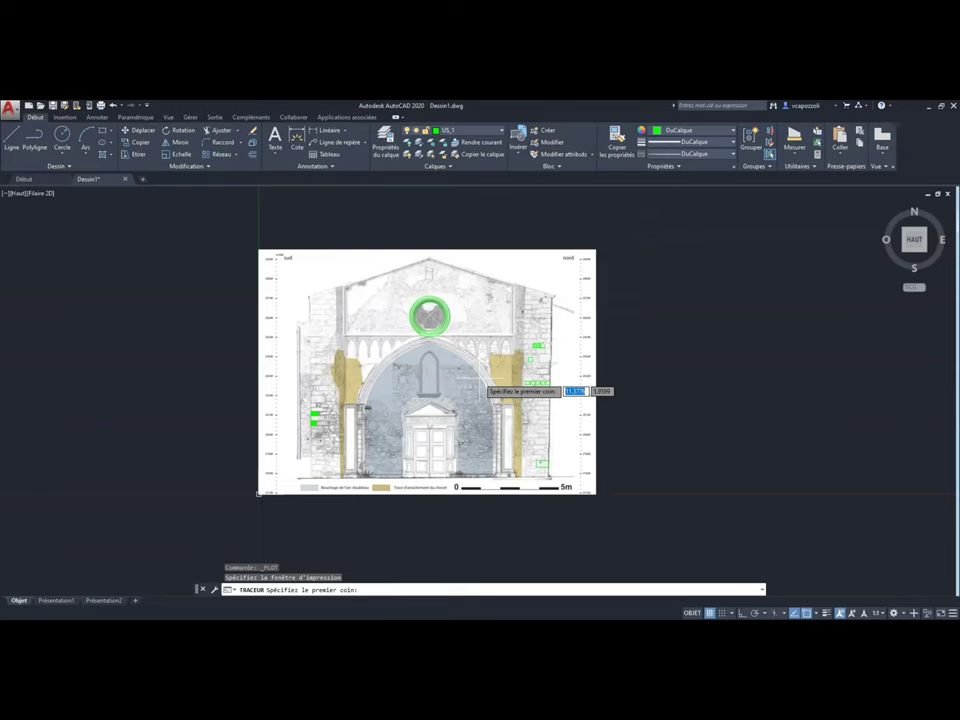
{"action": "left_click", "coordinate": [258, 492]}
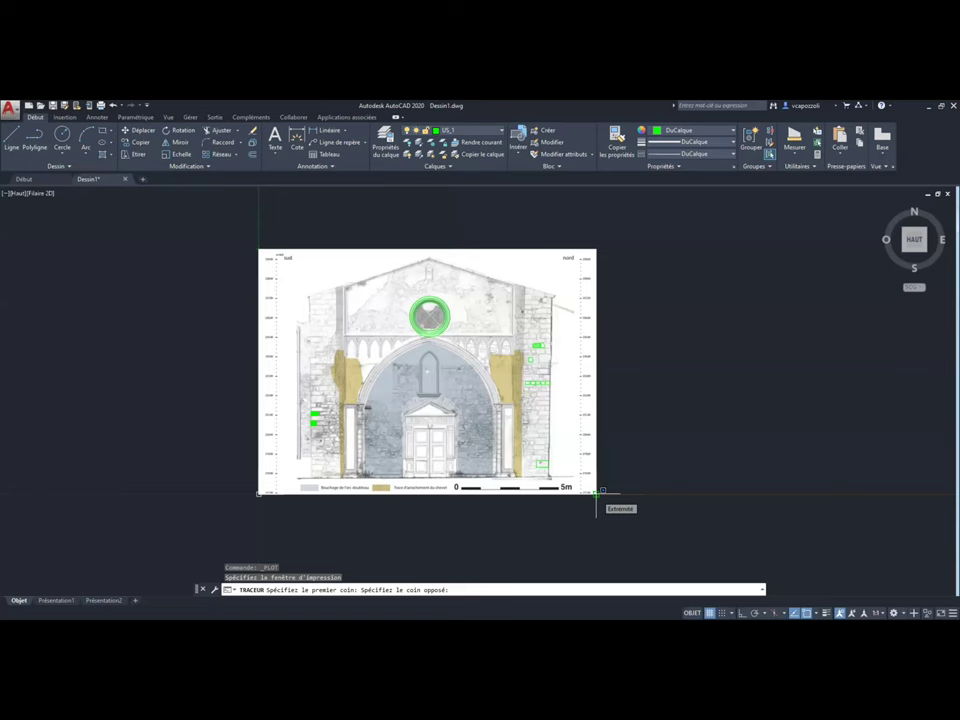
{"action": "left_click", "coordinate": [596, 492]}
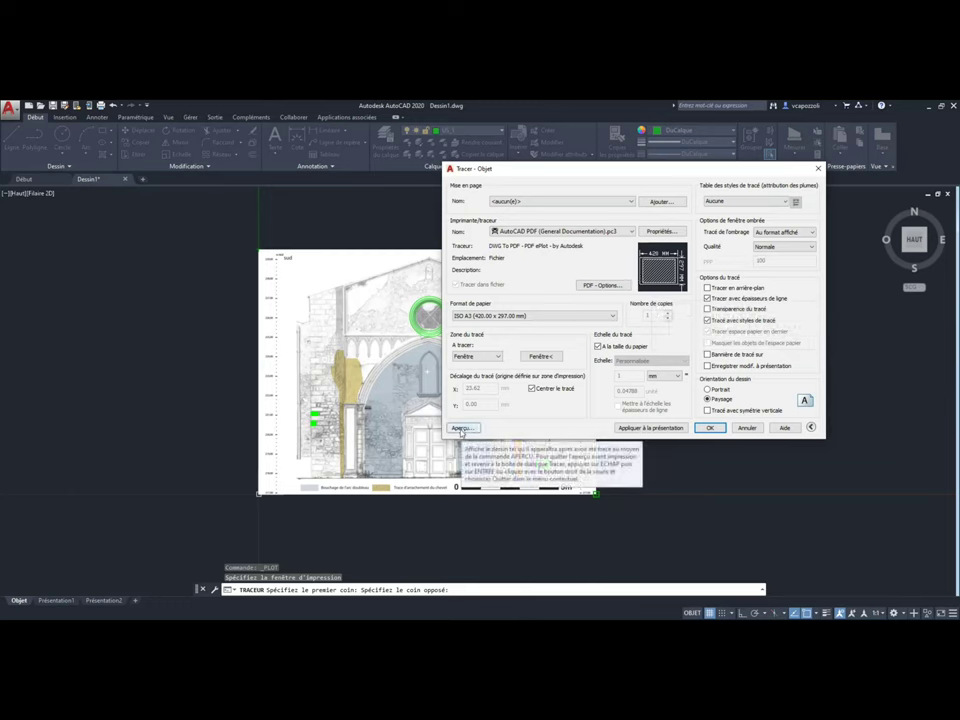
Preview the A3 plot, then save it to the Bureau folder as Dessin1-Objet.pdf
{"action": "left_click", "coordinate": [461, 428]}
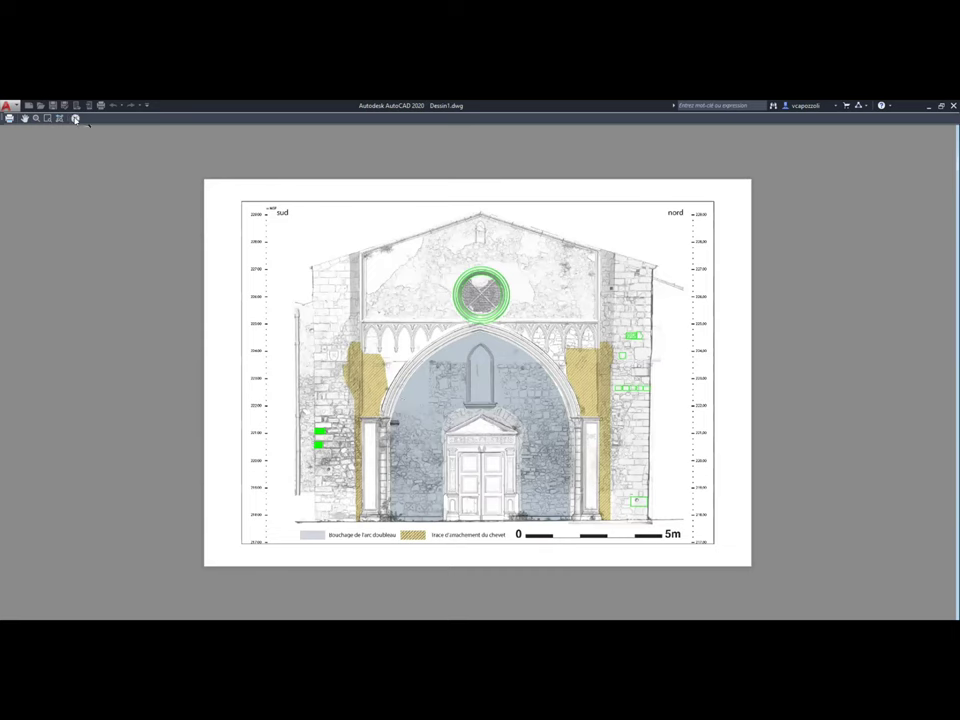
{"action": "key", "text": "Escape"}
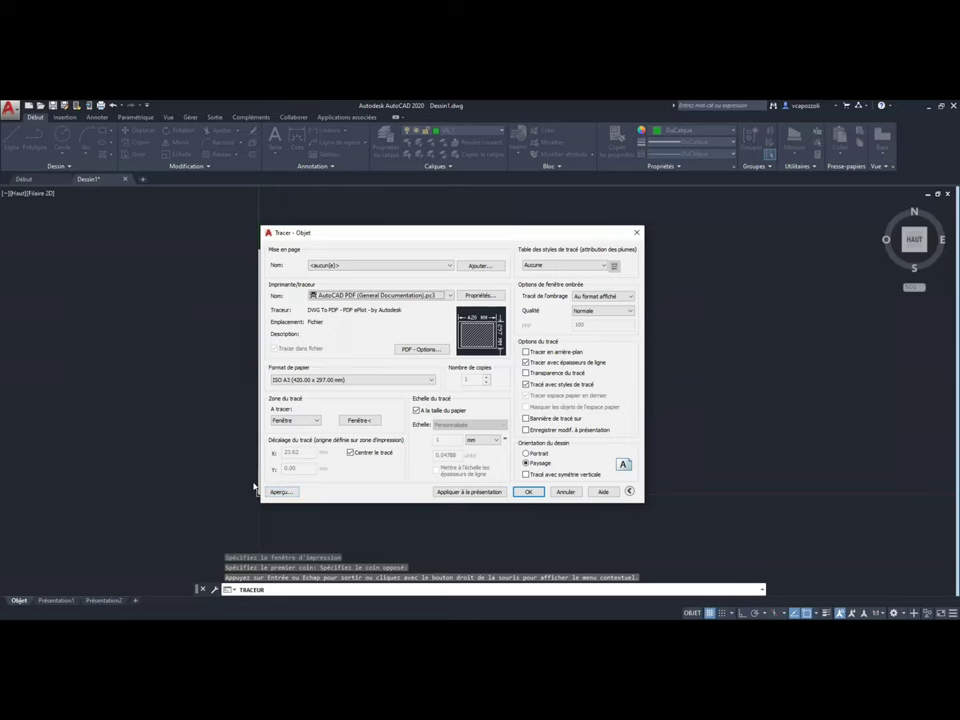
{"action": "left_click", "coordinate": [531, 492]}
{"action": "left_click", "coordinate": [162, 314]}
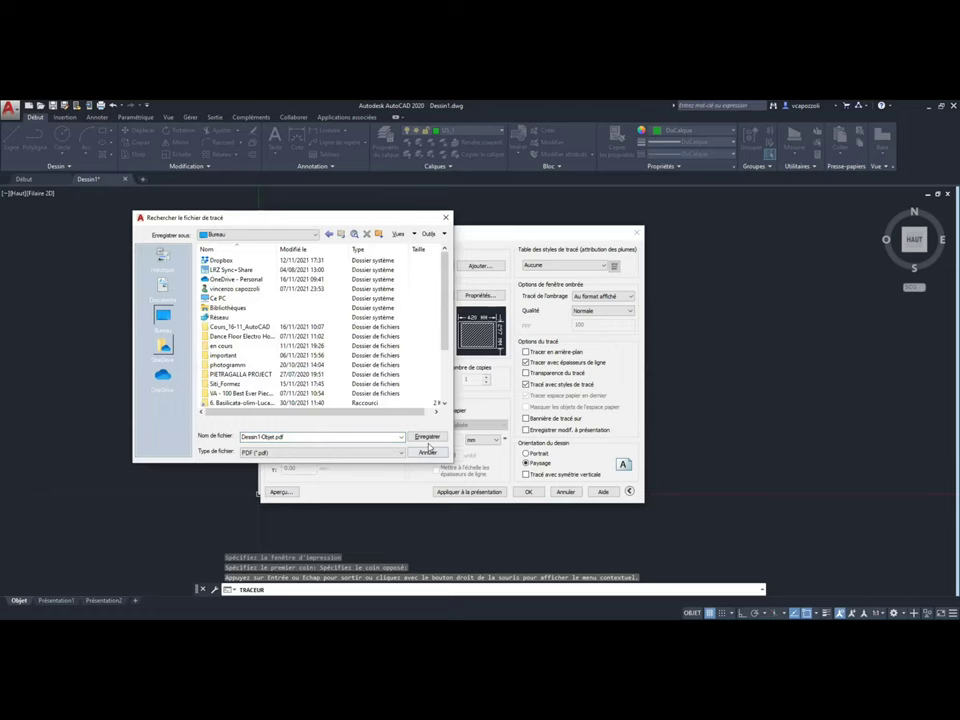
{"action": "left_click", "coordinate": [255, 434]}
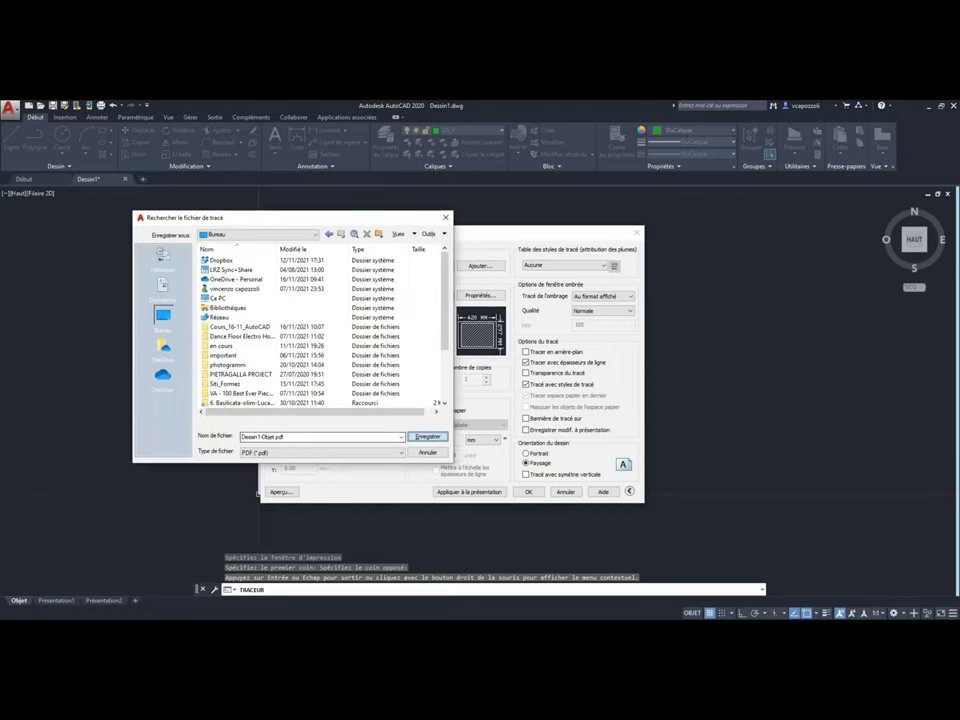
{"action": "left_click", "coordinate": [427, 437]}
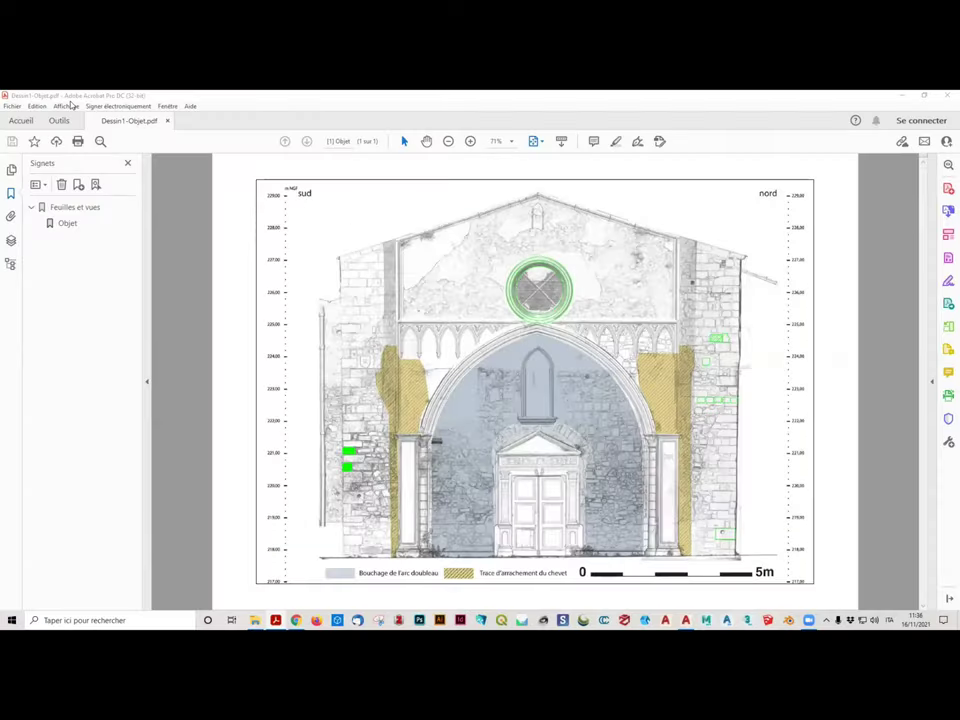
In Acrobat, show the Calques layer list and toggle the img_1 layer off and on twice
{"action": "left_click", "coordinate": [66, 106]}
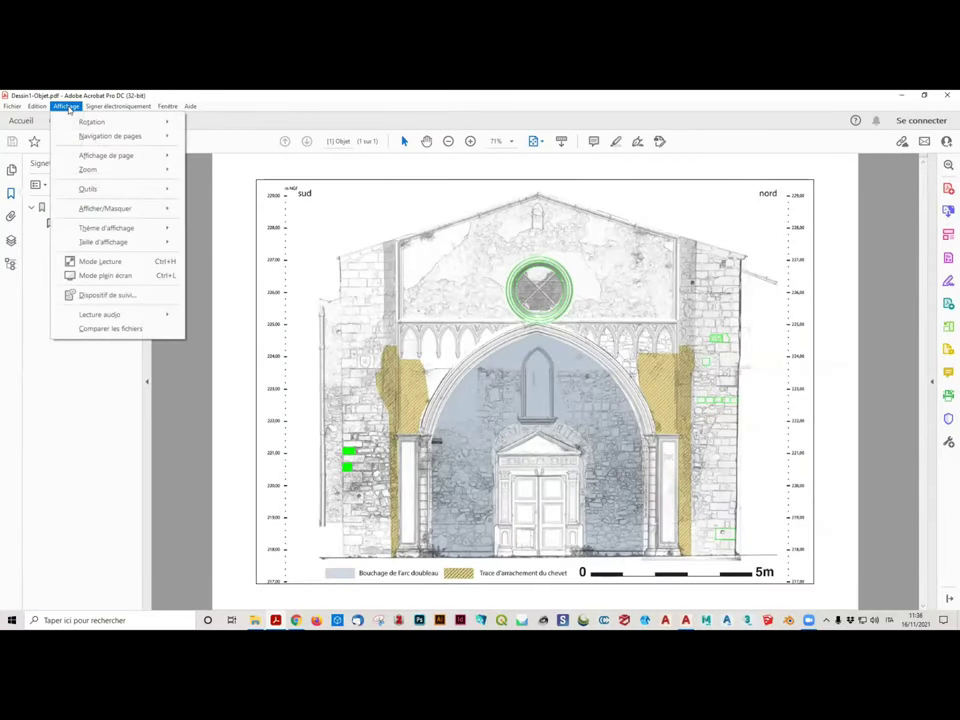
{"action": "mouse_move", "coordinate": [105, 208]}
{"action": "mouse_move", "coordinate": [88, 189]}
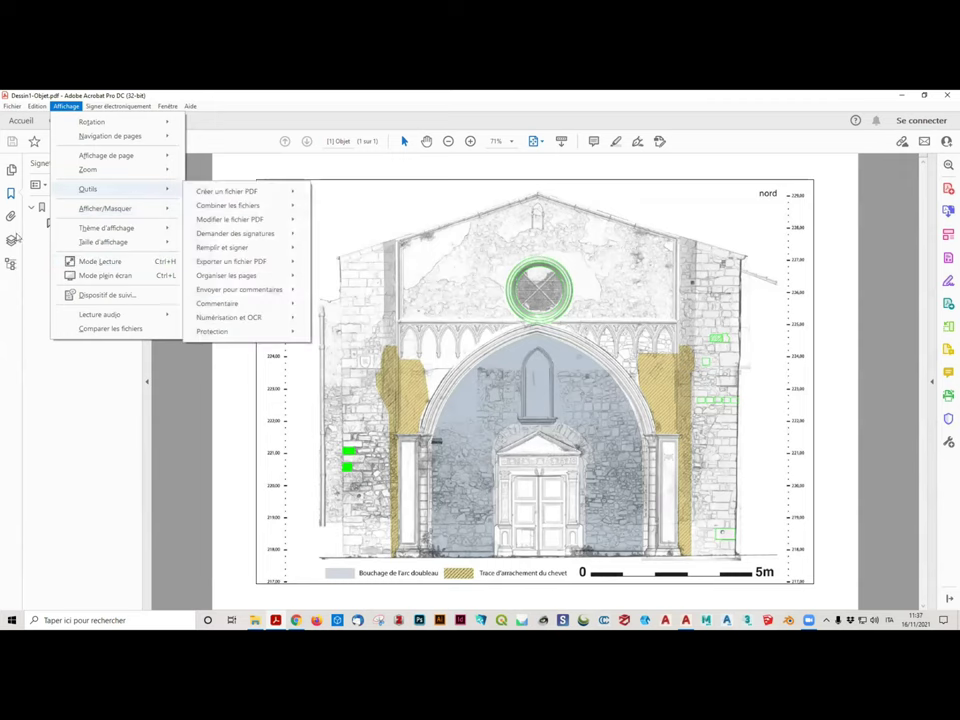
{"action": "left_click", "coordinate": [13, 240]}
{"action": "left_click", "coordinate": [11, 242]}
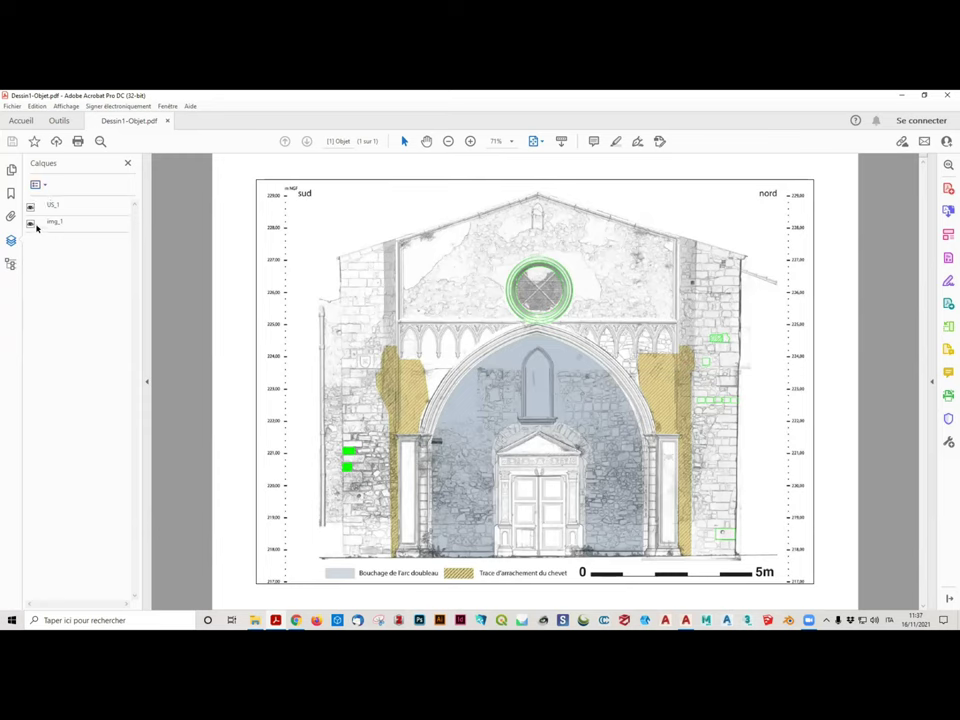
{"action": "left_click", "coordinate": [30, 224]}
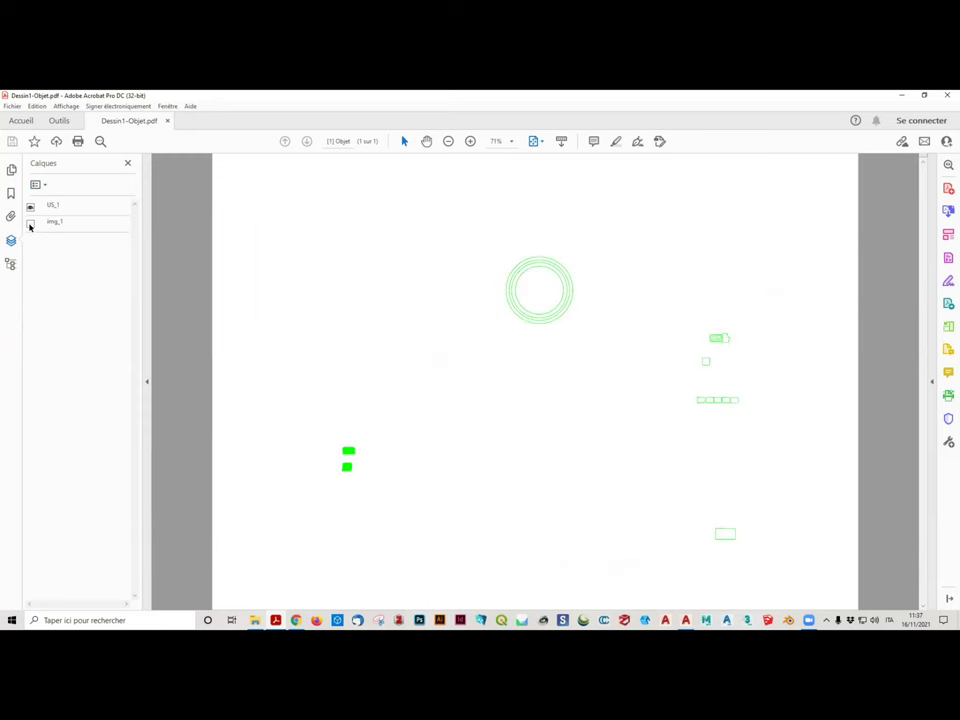
{"action": "left_click", "coordinate": [30, 224]}
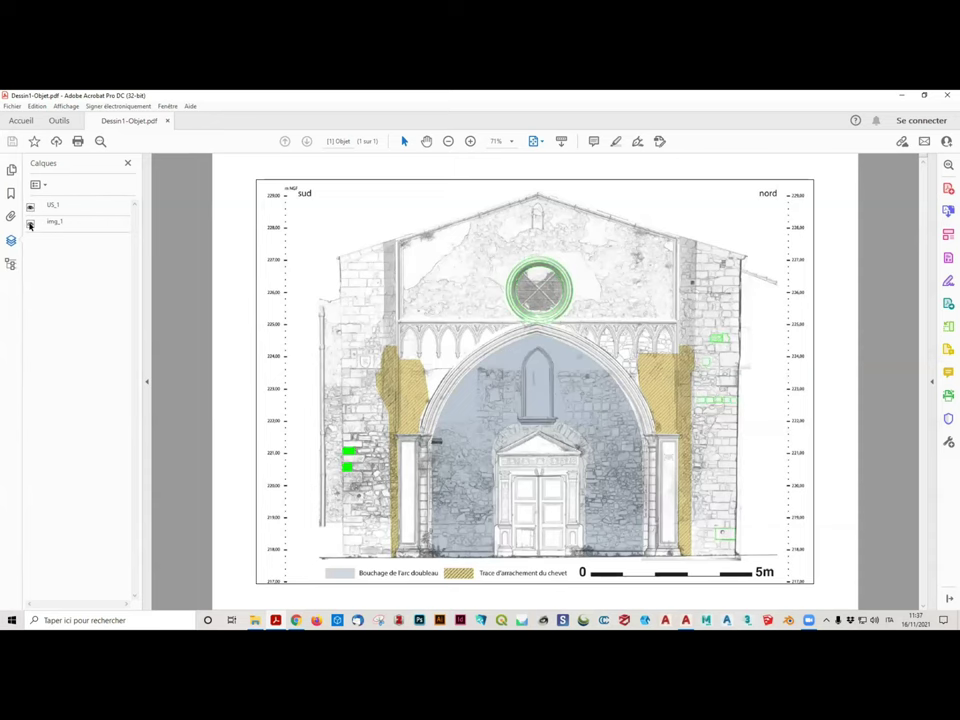
{"action": "left_click", "coordinate": [30, 224]}
{"action": "left_click", "coordinate": [30, 224]}
Close Dessin1-Objet.pdf and return to AutoCAD's export options in the application menu
{"action": "left_click", "coordinate": [169, 121]}
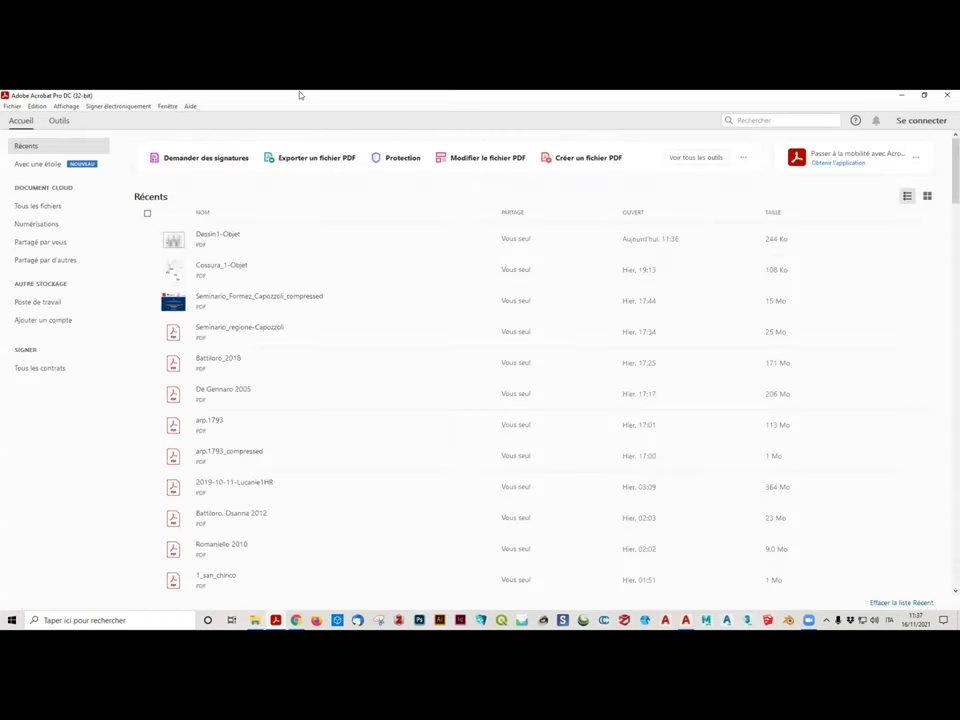
{"action": "left_click", "coordinate": [686, 620]}
{"action": "left_click", "coordinate": [9, 100]}
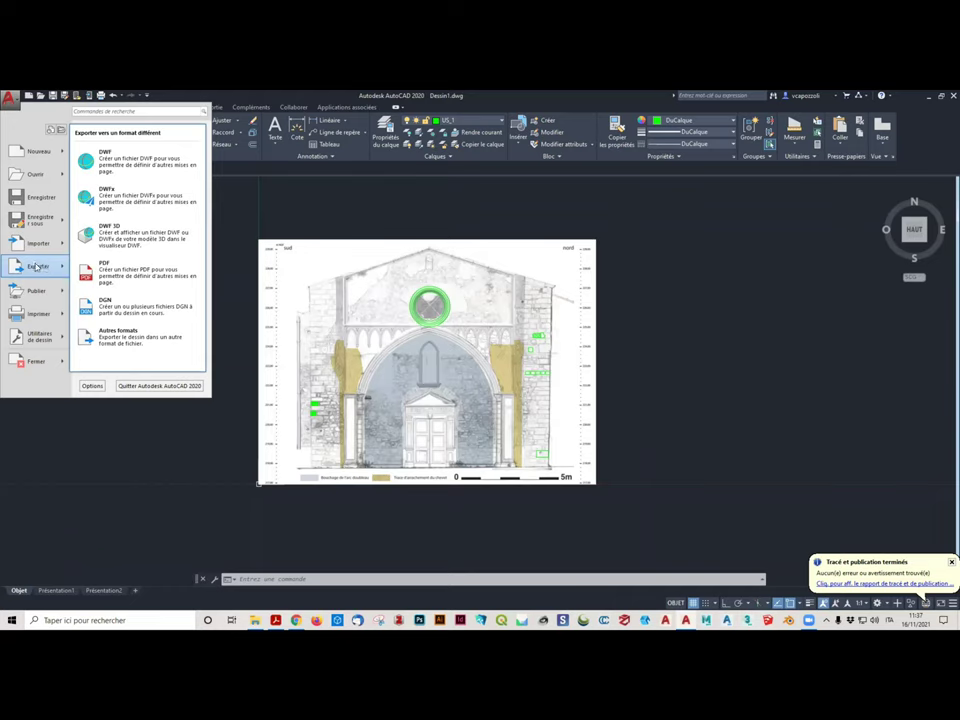
{"action": "mouse_move", "coordinate": [38, 266]}
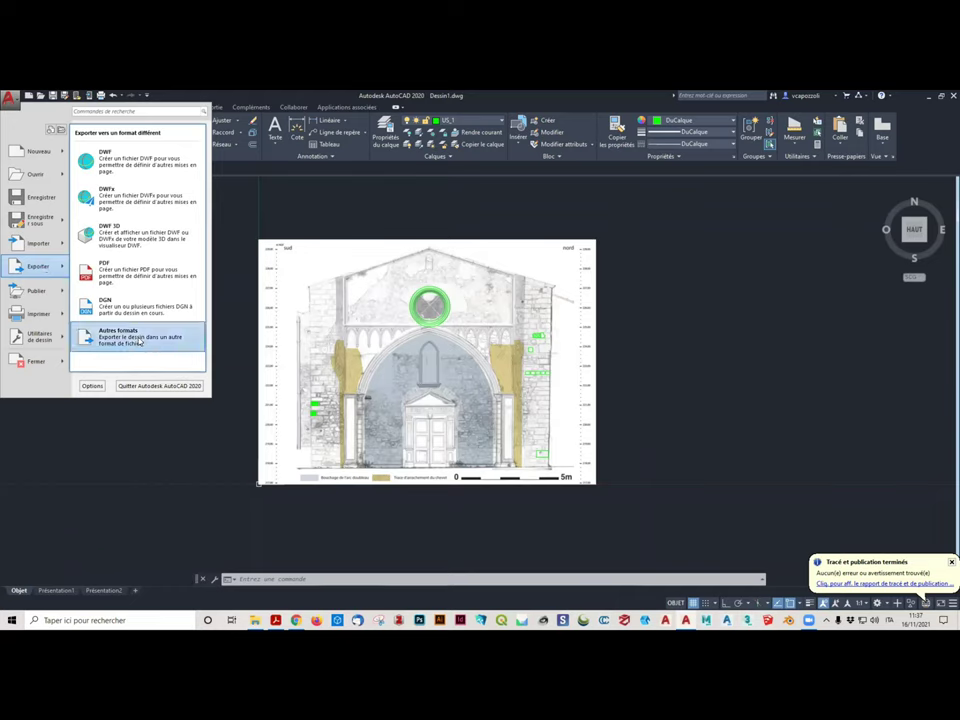
Review the Autres formats file types such as DWF 3D, DXX and Bitmap, then cancel the export
{"action": "left_click", "coordinate": [140, 342]}
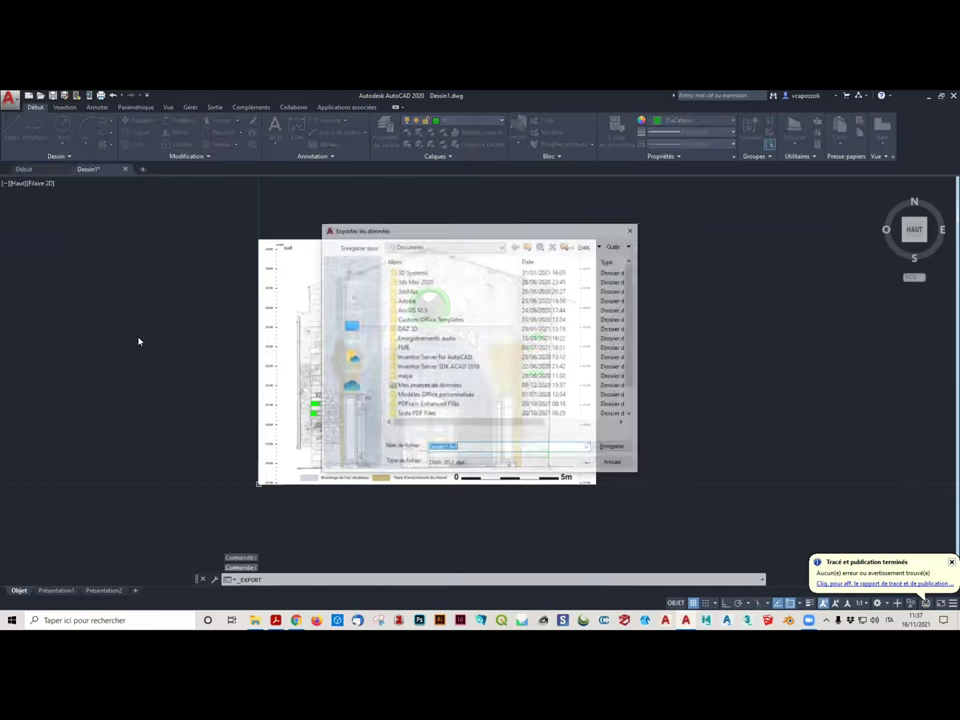
{"action": "left_click", "coordinate": [519, 465]}
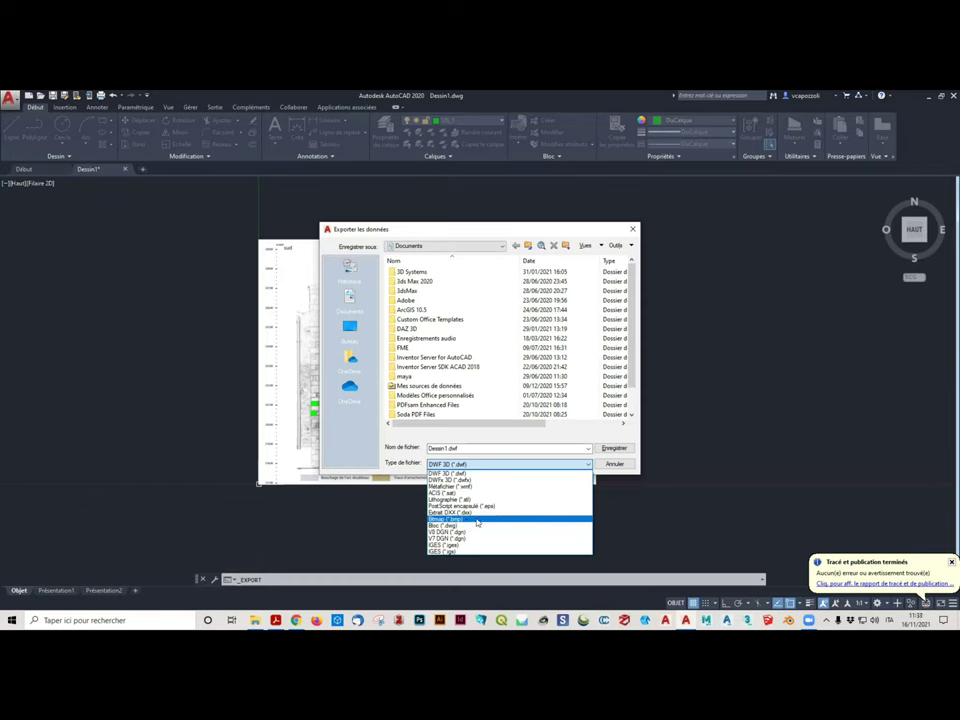
{"action": "left_click", "coordinate": [626, 229]}
{"action": "left_click", "coordinate": [628, 229]}
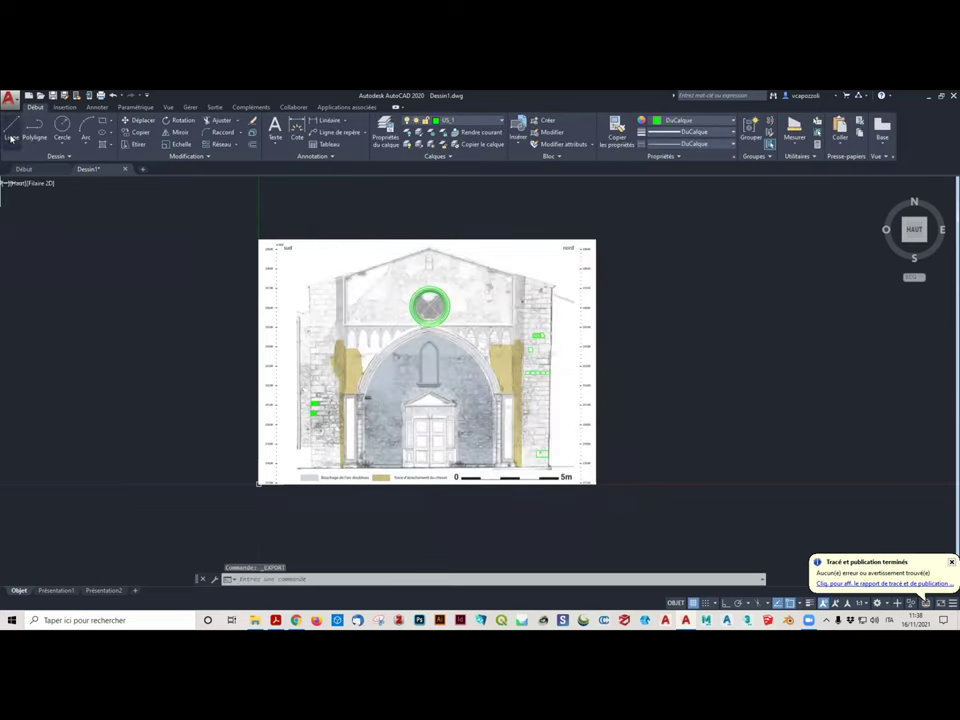